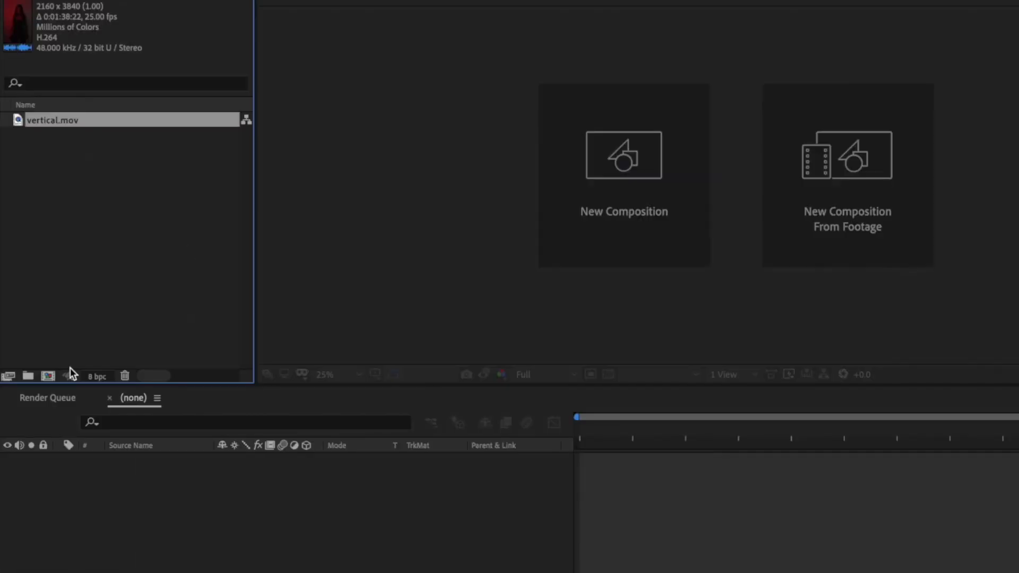
# Create a 1080 x 1920 px composition at 25 fps and add the vertical.mov clip to it
pyautogui.click(48, 377)
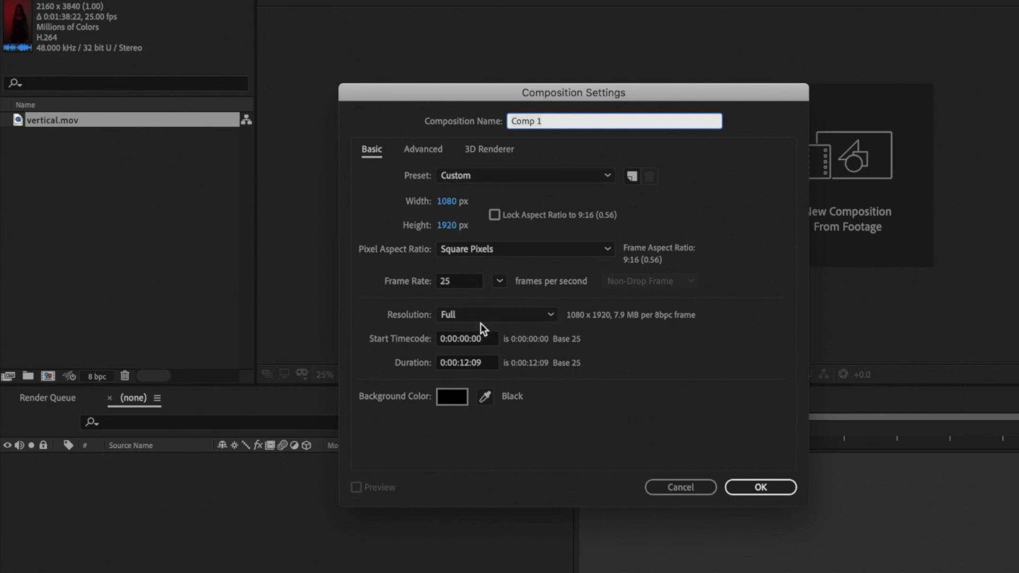
pyautogui.click(760, 487)
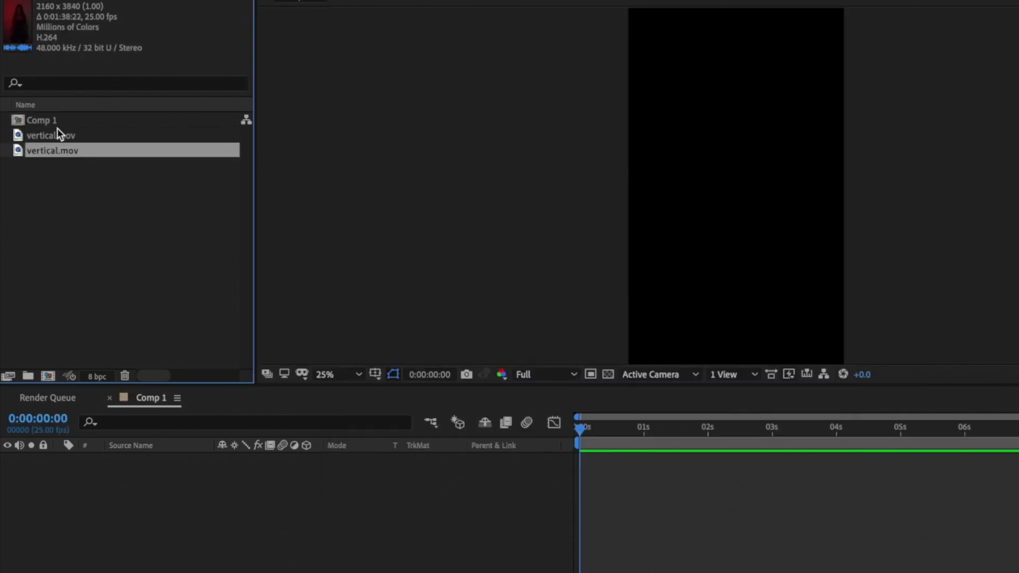
pyautogui.moveTo(63, 135); pyautogui.dragTo(148, 482)
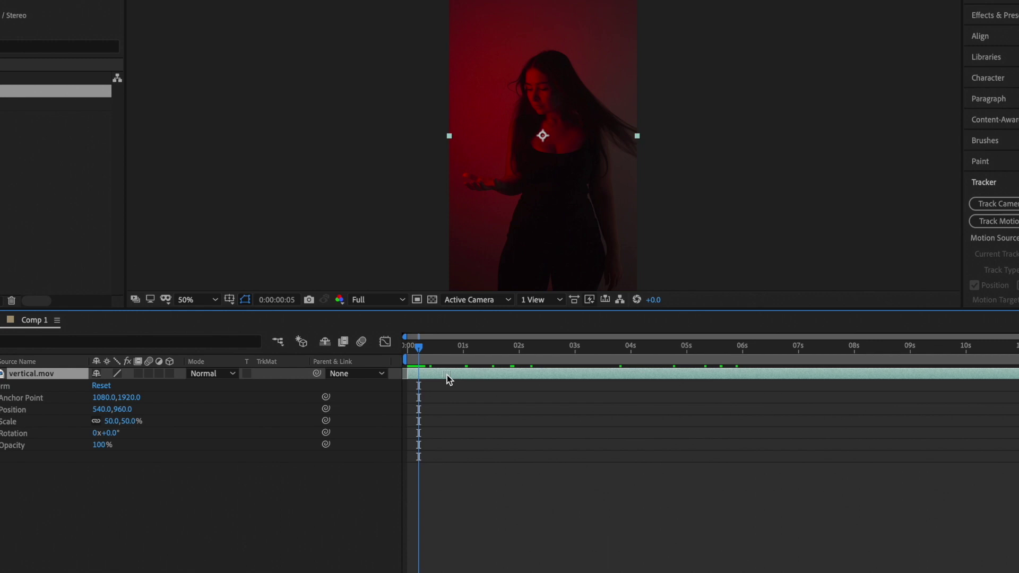
# Return to the first frame and add a null object to the composition
pyautogui.moveTo(419, 353); pyautogui.dragTo(407, 354)
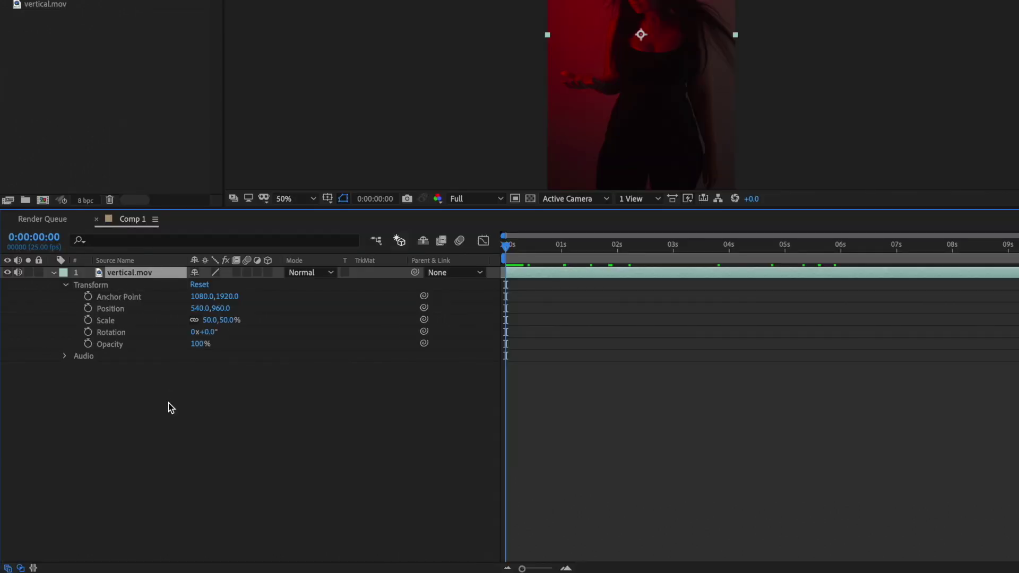
pyautogui.rightClick(168, 402)
pyautogui.moveTo(184, 411)
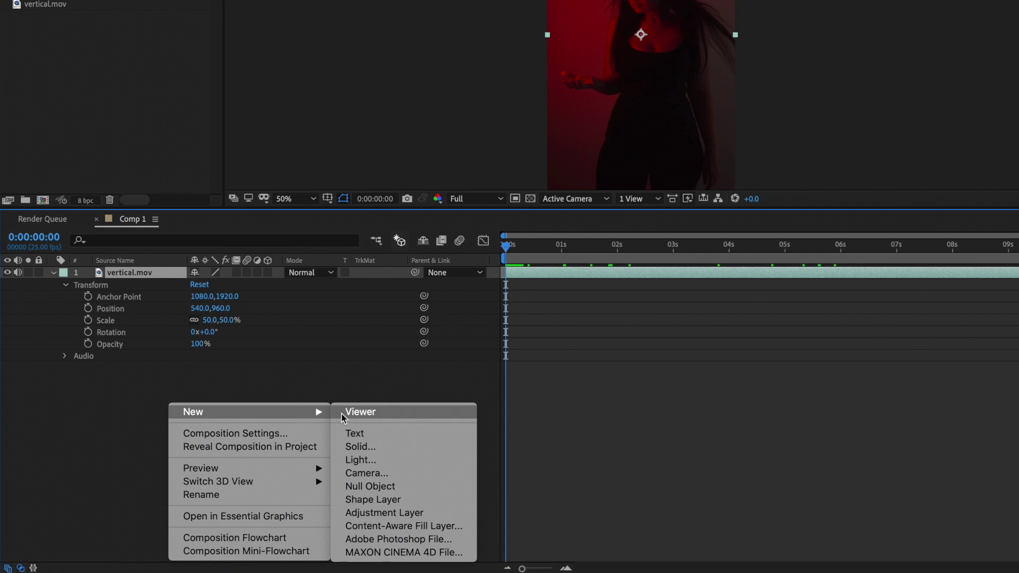
pyautogui.click(350, 487)
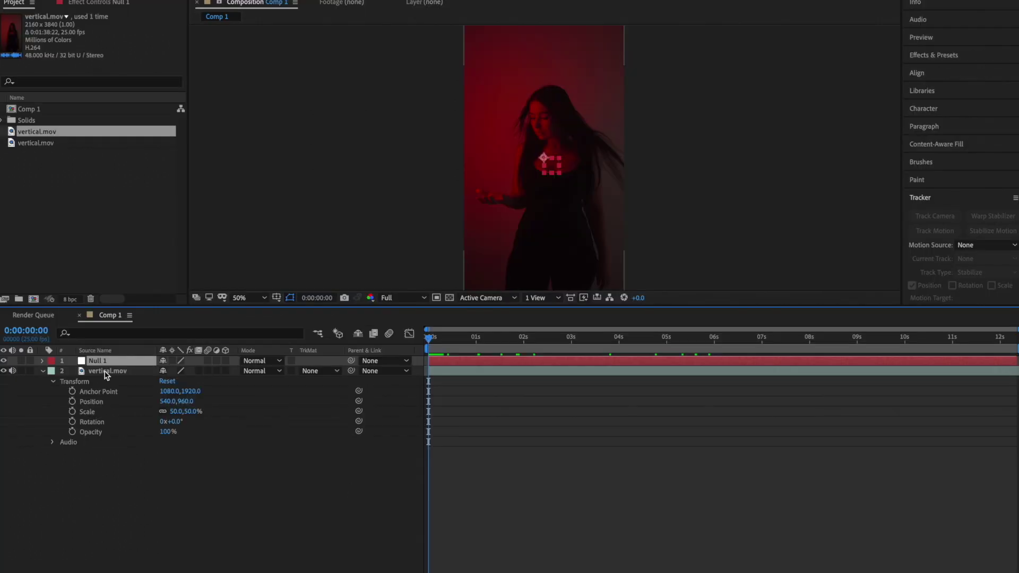
# Start Track Motion on the vertical.mov layer and place the track point just above the woman's open palm
pyautogui.click(127, 285)
pyautogui.rightClick(127, 285)
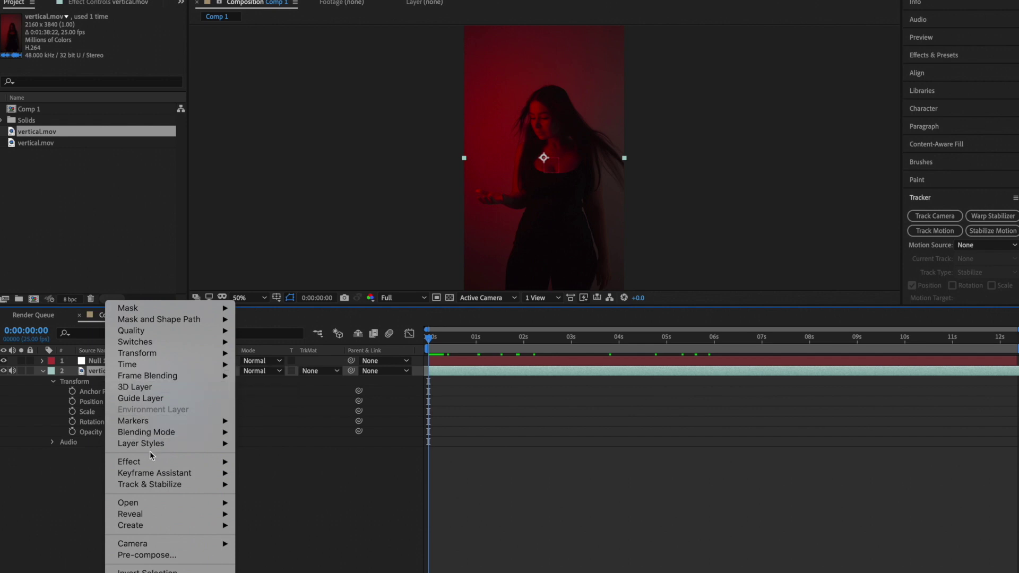
pyautogui.moveTo(154, 484)
pyautogui.click(268, 508)
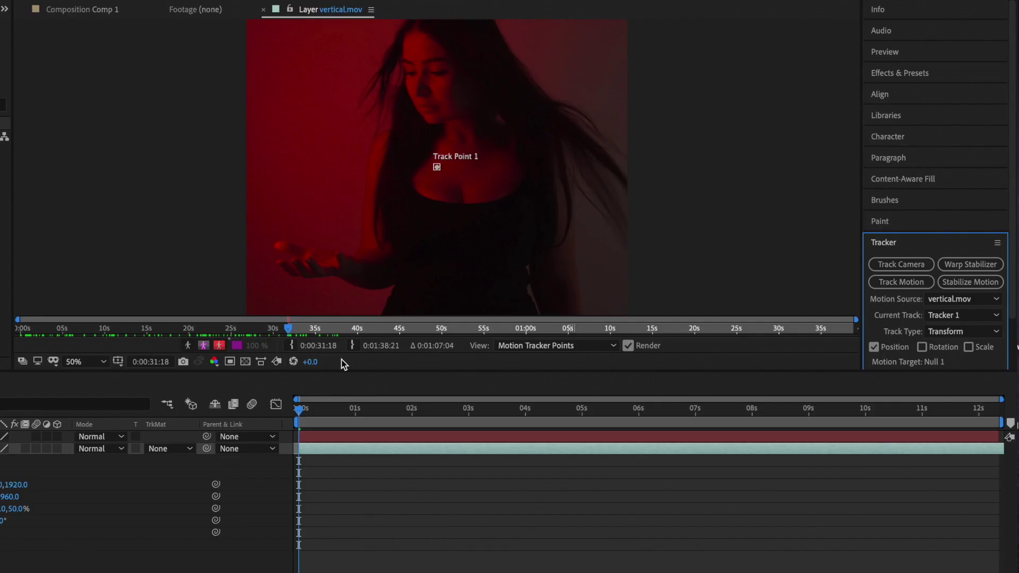
pyautogui.scroll(2, 305, 246)
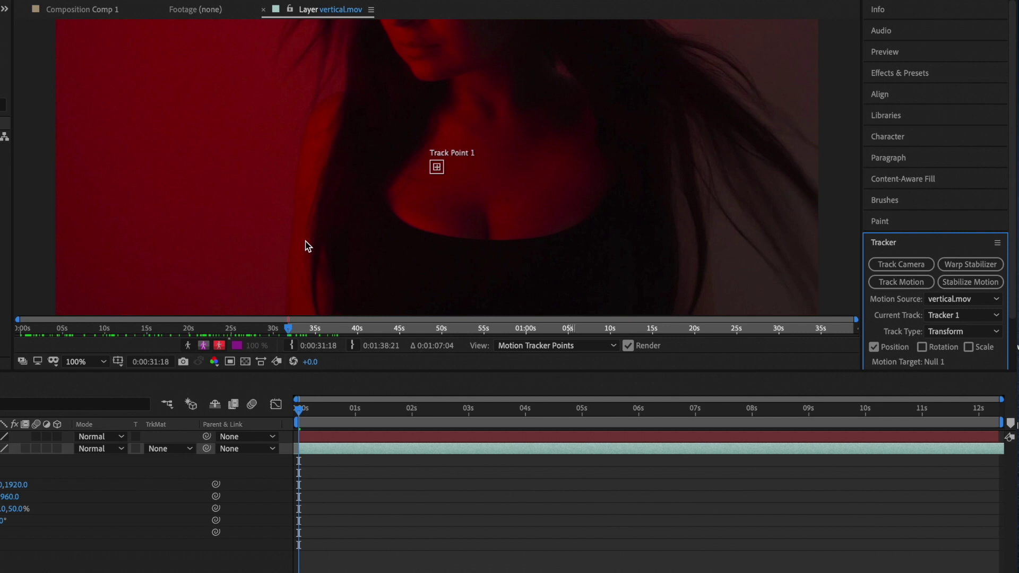
pyautogui.moveTo(577, 73); pyautogui.dragTo(486, 237)
pyautogui.scroll(3, 457, 158)
pyautogui.scroll(-2, 355, 189)
pyautogui.moveTo(566, 251); pyautogui.dragTo(524, 179)
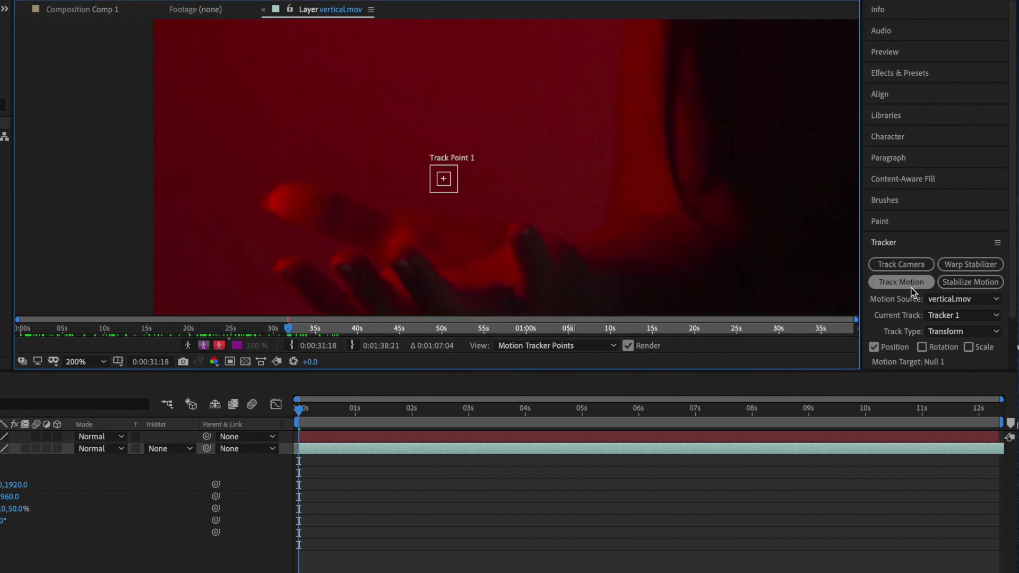
pyautogui.scroll(-3, 910, 289)
# Analyze the tracking forward and reposition the track point so that it follows the raised hand
pyautogui.click(967, 336)
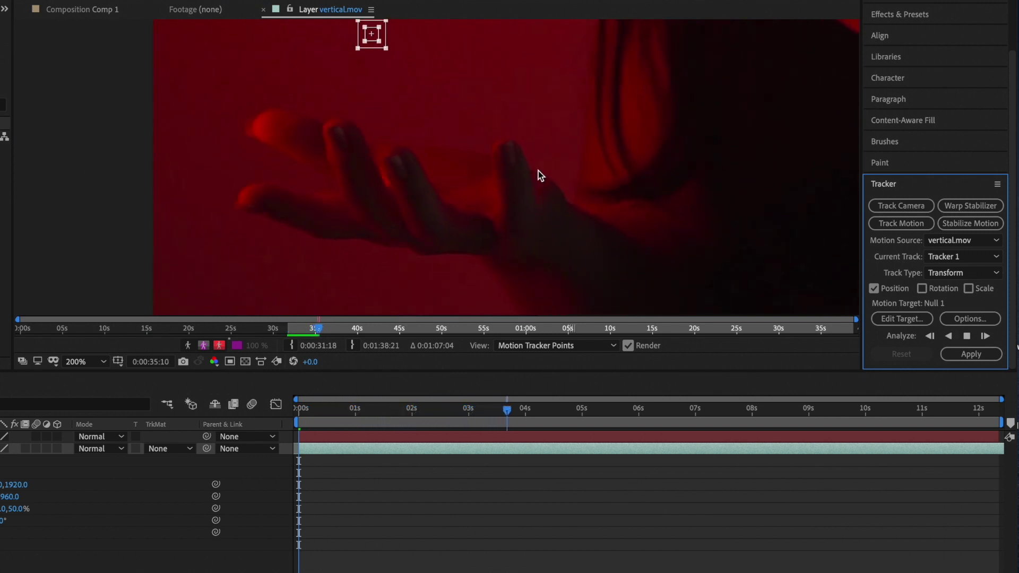
pyautogui.click(967, 337)
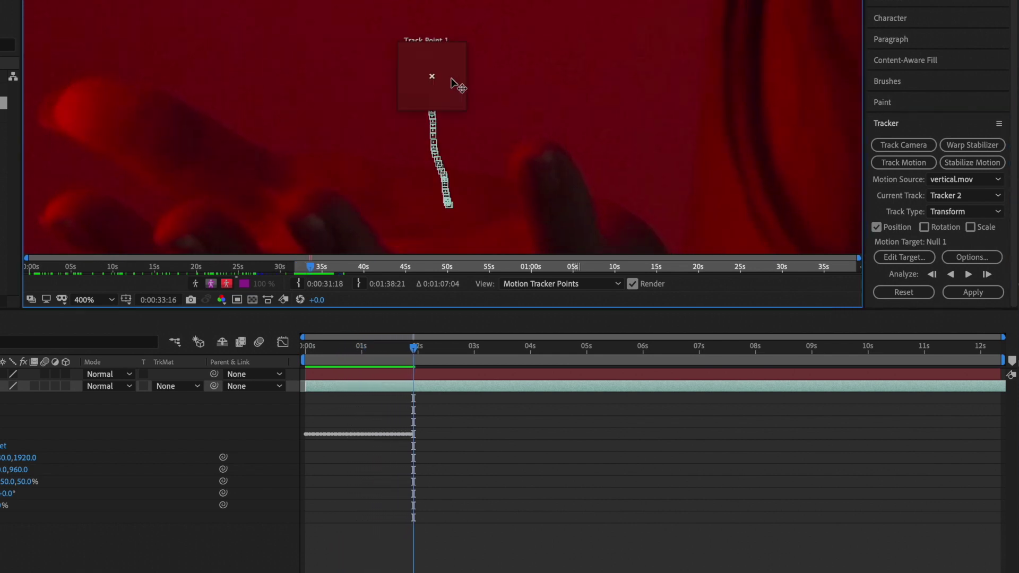
pyautogui.moveTo(459, 69); pyautogui.dragTo(487, 41)
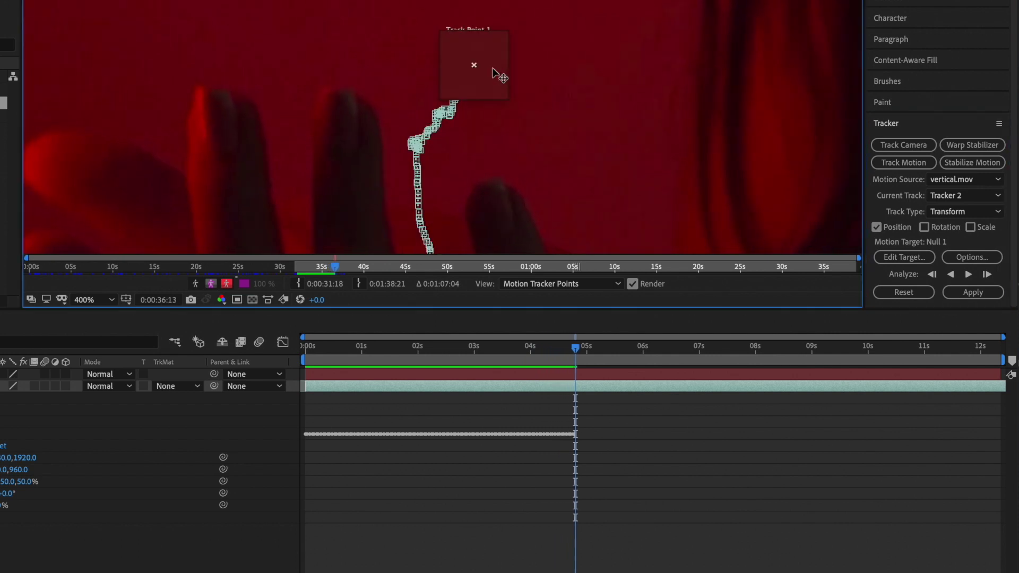
pyautogui.scroll(-1, 424, 121)
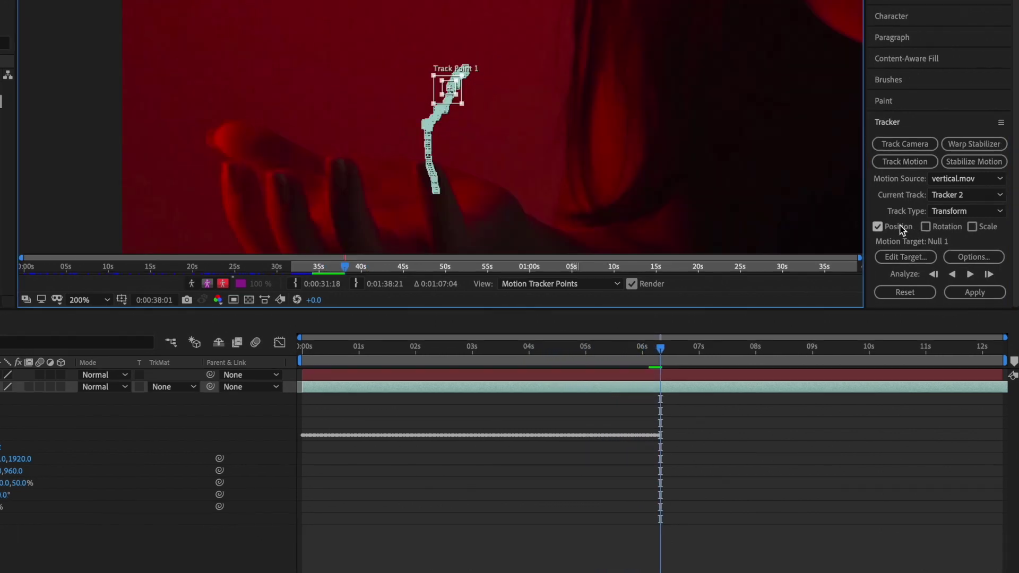
# Apply the tracked motion to the Null 1 layer in the X and Y dimensions
pyautogui.click(902, 258)
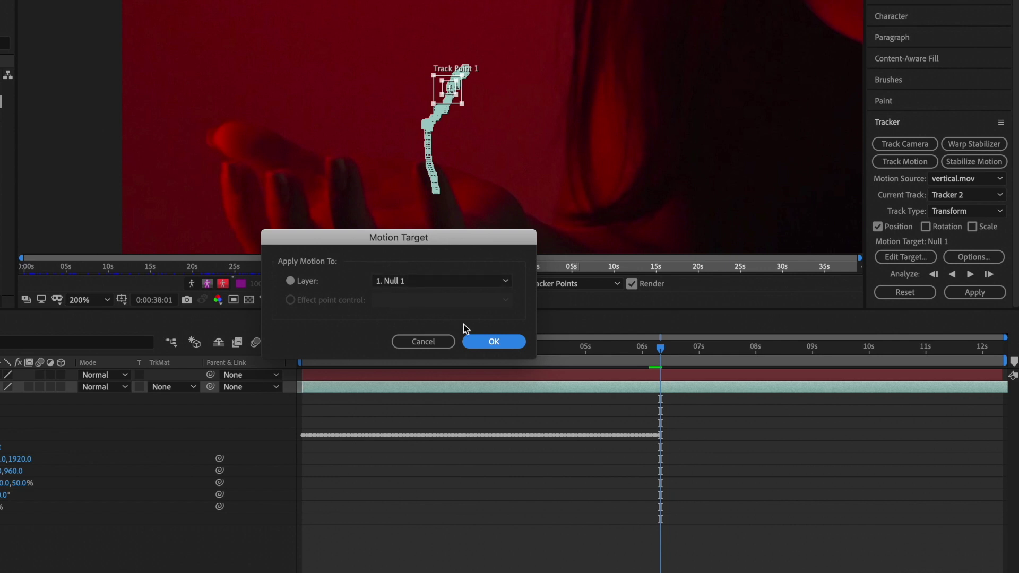
pyautogui.click(497, 345)
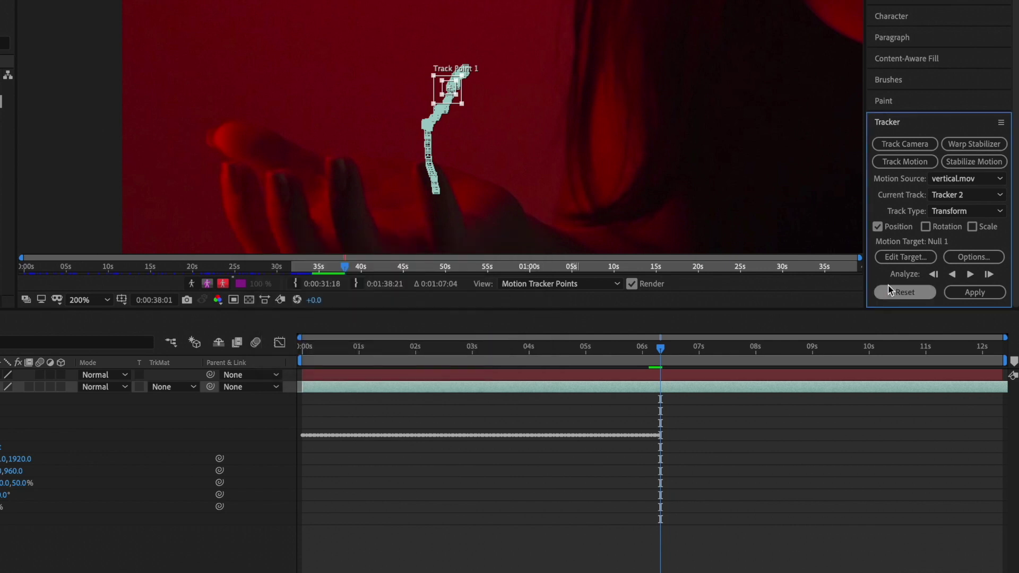
pyautogui.click(966, 293)
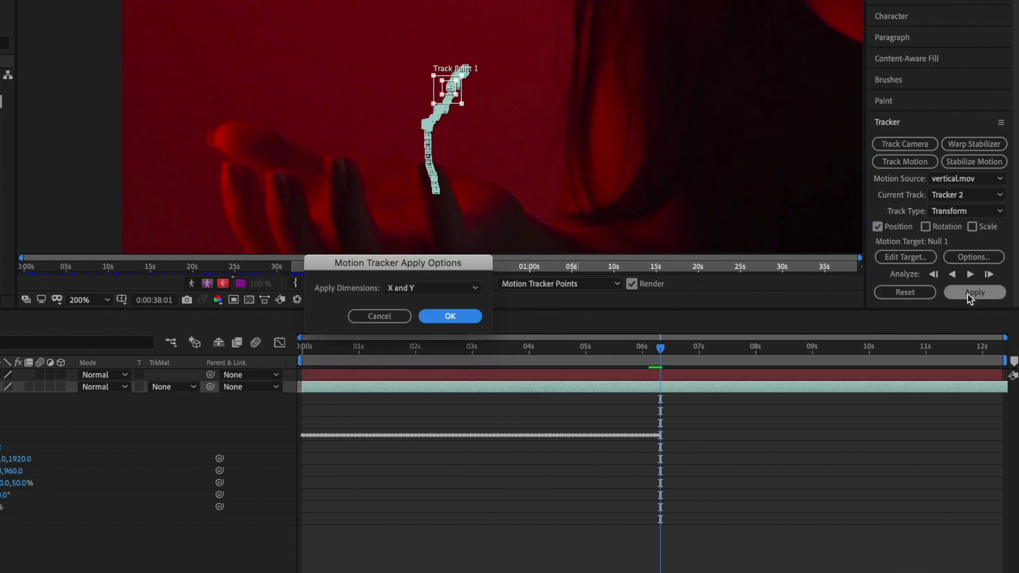
pyautogui.click(449, 316)
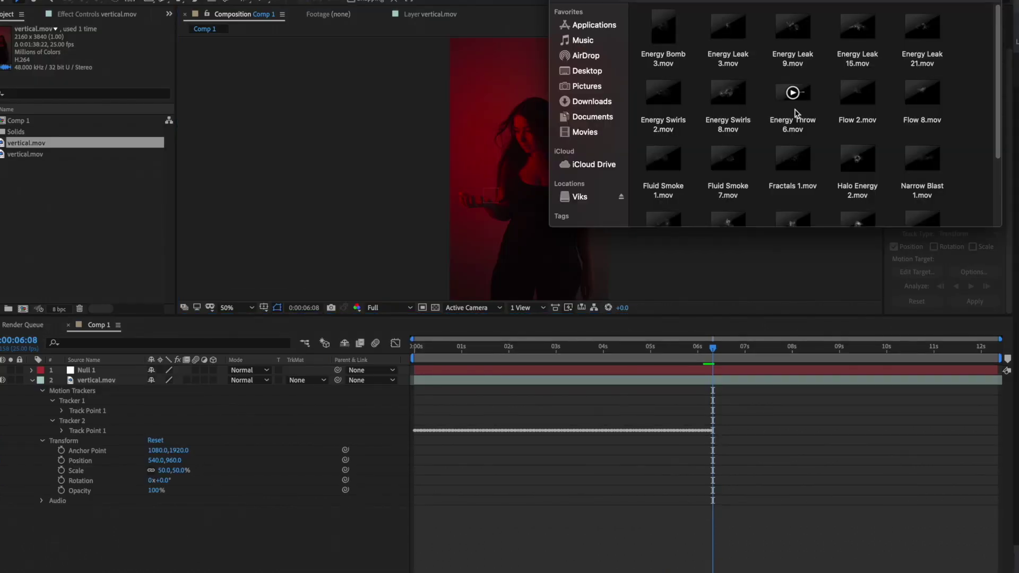
# Preview the Halo Energy 2.mov clip in the Finder effects folder and close the preview
pyautogui.scroll(-1, 806, 127)
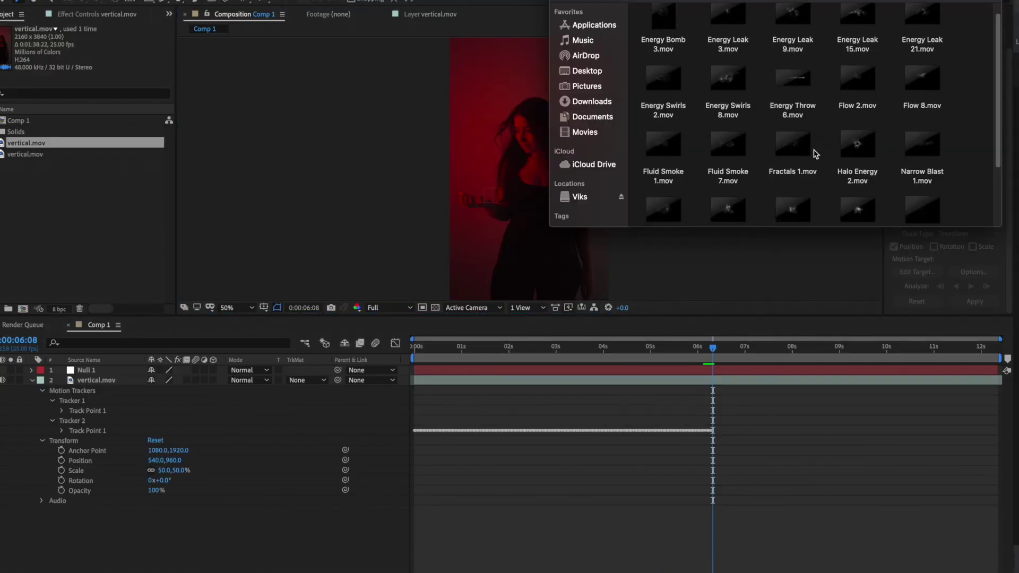
pyautogui.rightClick(857, 143)
pyautogui.click(875, 150)
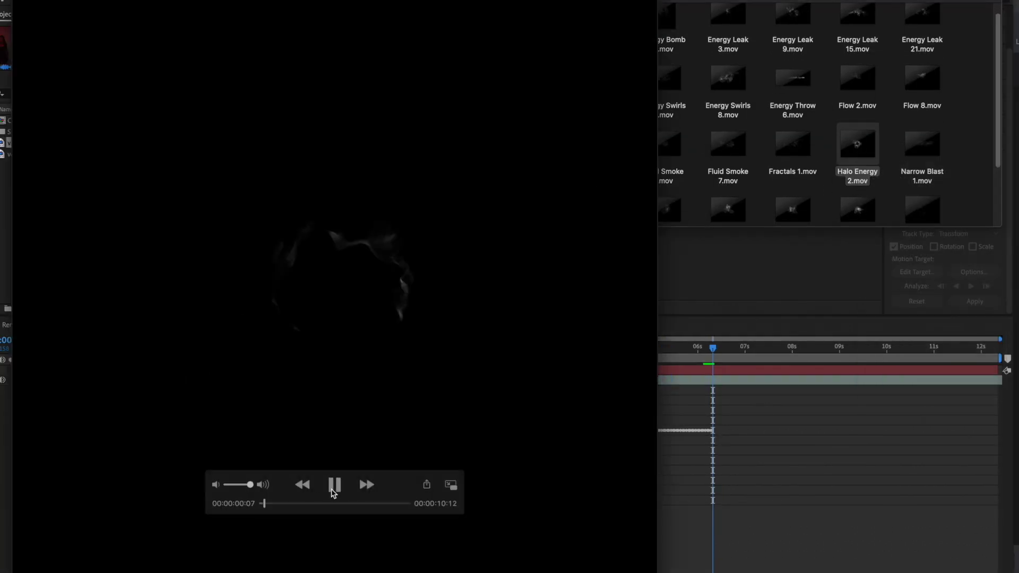
pyautogui.press('space')
pyautogui.press('super+w')
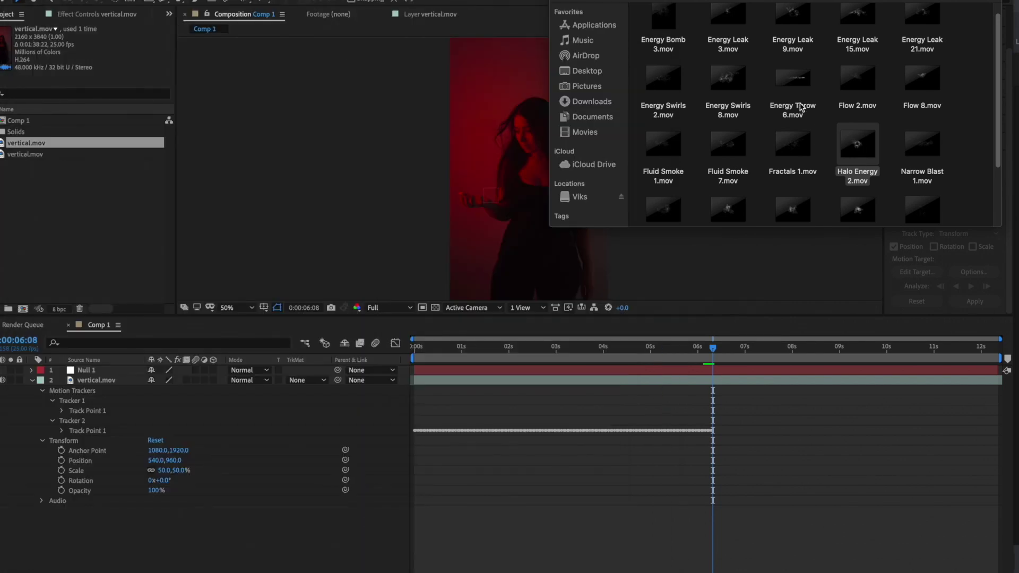
# Import Halo Energy 2.mov into the project and place it in Comp 1 above the other layers
pyautogui.moveTo(857, 143); pyautogui.dragTo(1, 198)
pyautogui.moveTo(857, 144); pyautogui.dragTo(77, 209)
pyautogui.moveTo(38, 153); pyautogui.dragTo(513, 175)
# Set the blending mode of the Halo Energy 2.mov layer to Screen
pyautogui.rightClick(549, 178)
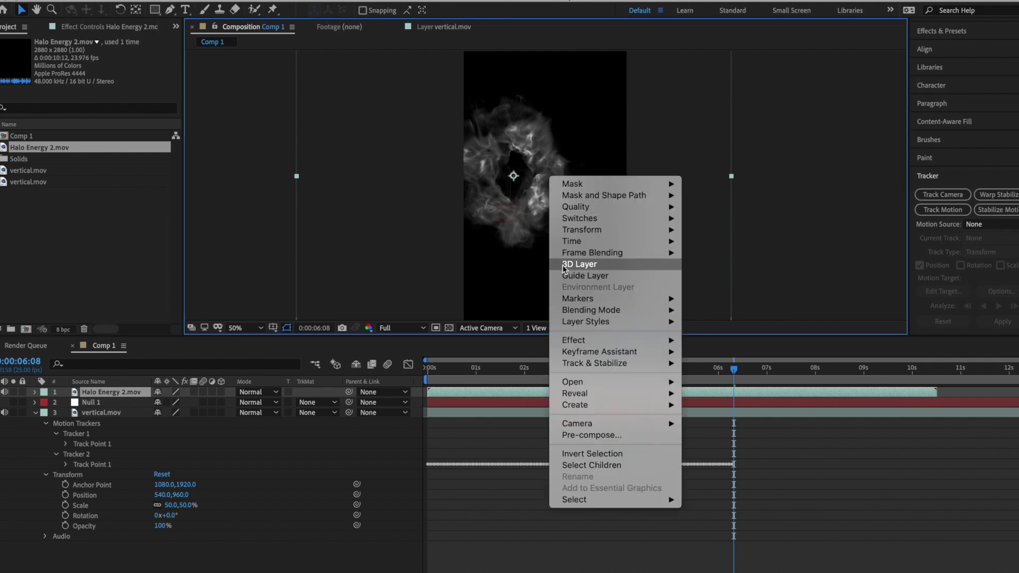
pyautogui.moveTo(582, 314)
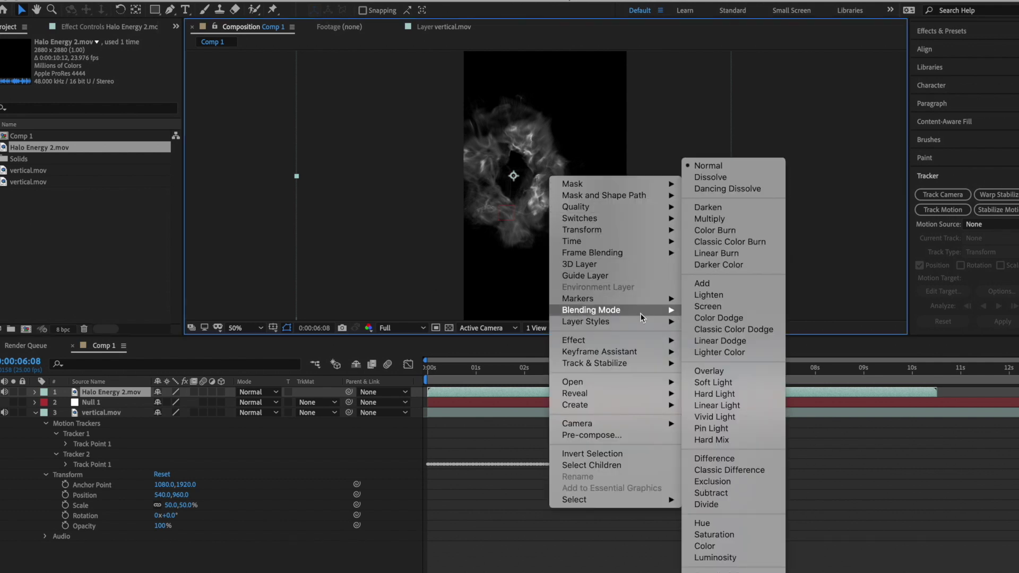
pyautogui.click(712, 311)
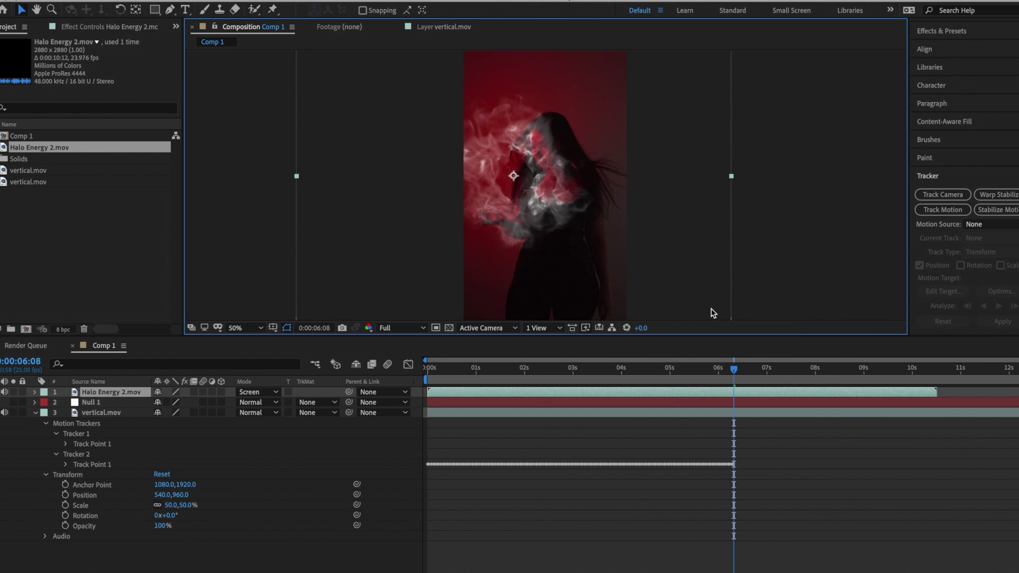
# Scale the Halo Energy 2.mov layer to 36% and move it over the hand at about 216, 1040
pyautogui.click(35, 392)
pyautogui.click(46, 403)
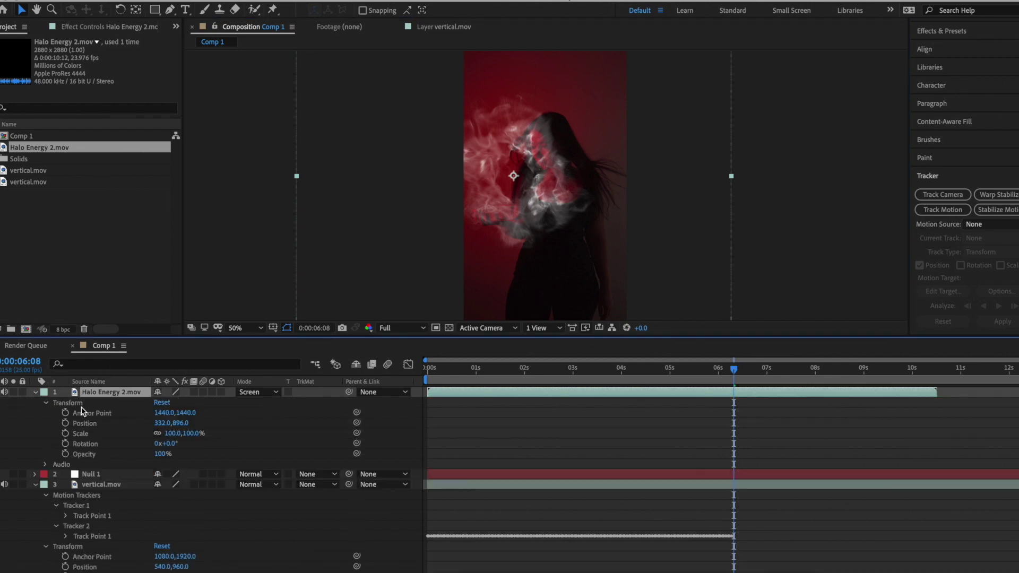
pyautogui.moveTo(171, 435); pyautogui.dragTo(136, 433)
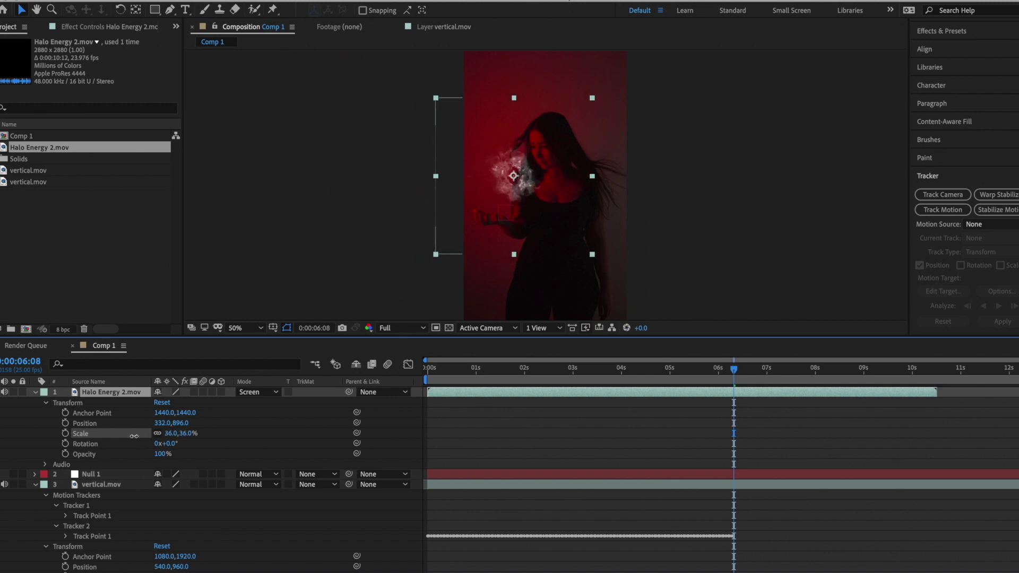
pyautogui.moveTo(513, 177); pyautogui.dragTo(496, 204)
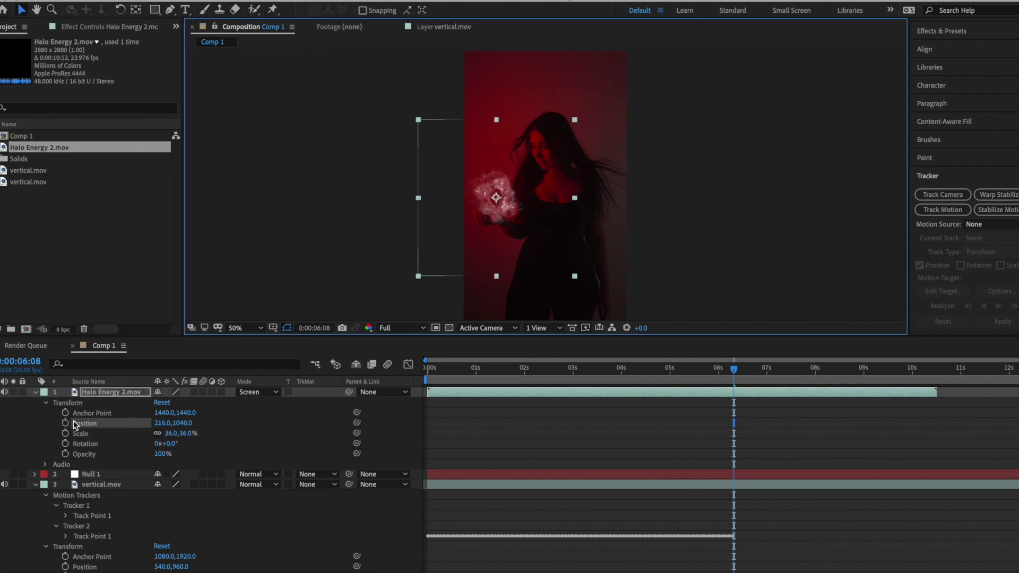
# Parent the Halo Energy 2.mov layer to Null 1
pyautogui.moveTo(348, 392); pyautogui.dragTo(239, 436)
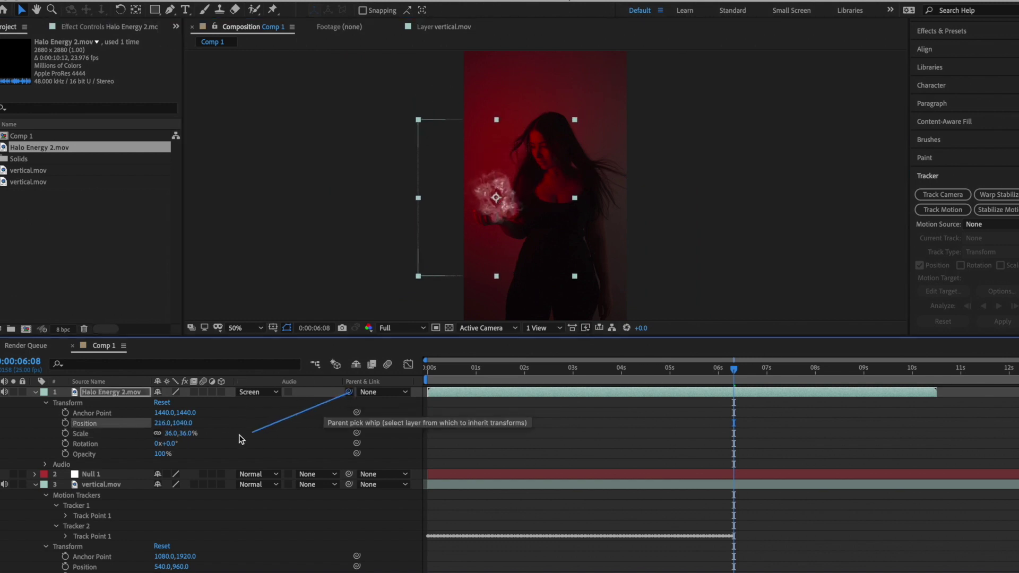
pyautogui.moveTo(141, 467); pyautogui.dragTo(102, 479)
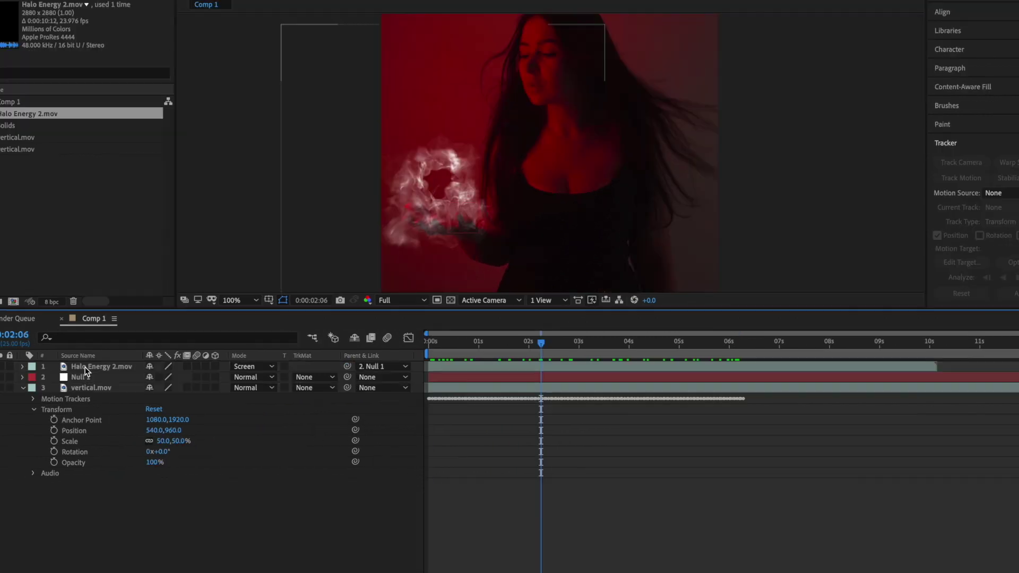
# Pre-compose the Halo Energy 2.mov and Null 1 layers as "effect", moving all attributes into the new composition
pyautogui.click(97, 391)
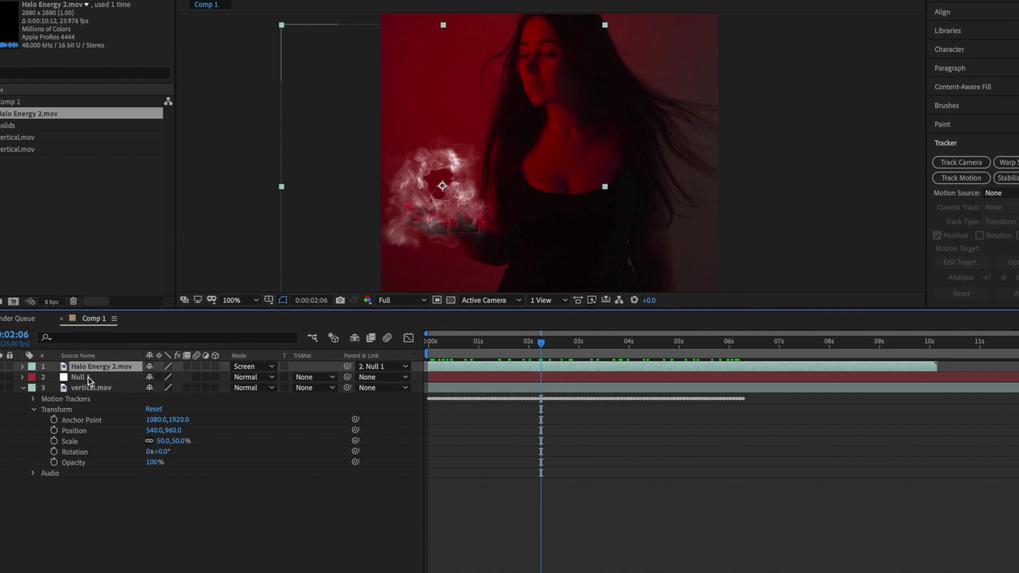
pyautogui.keyDown('shift'); pyautogui.click(98, 402); pyautogui.keyUp('shift')
pyautogui.rightClick(98, 402)
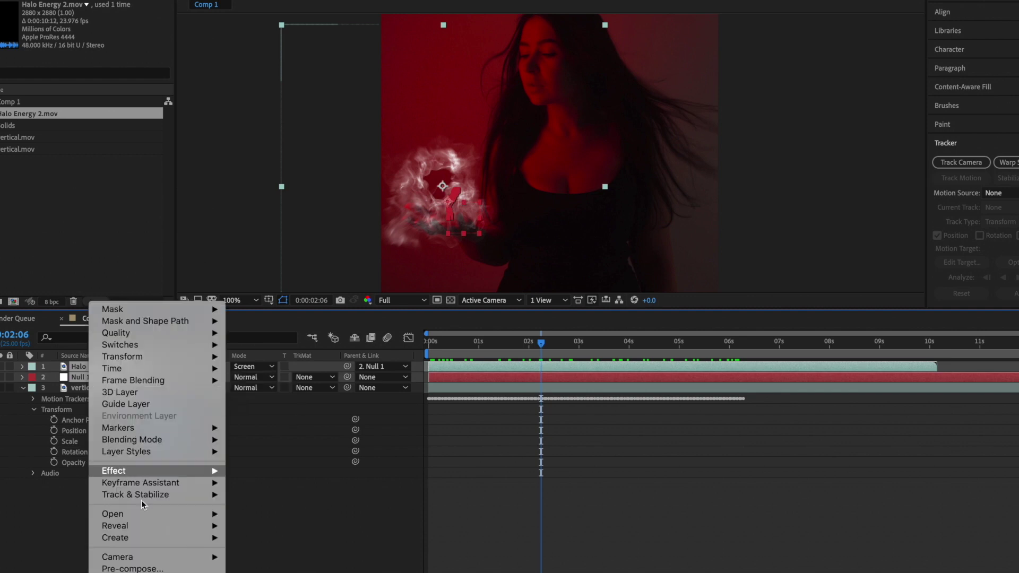
pyautogui.click(129, 569)
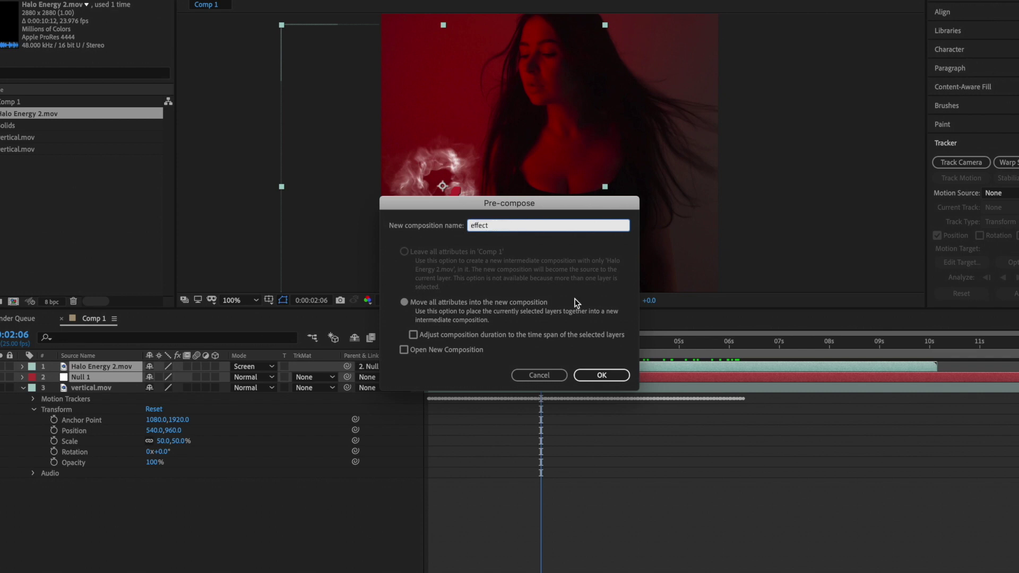
pyautogui.click(613, 379)
# Set the blending mode of the effect pre-composition to Screen
pyautogui.rightClick(500, 198)
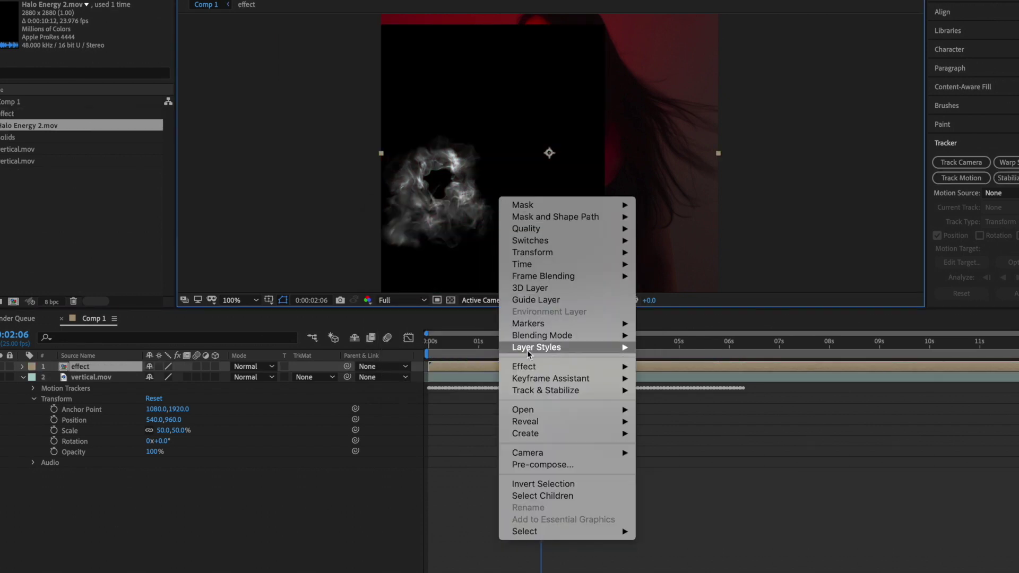
pyautogui.moveTo(584, 335)
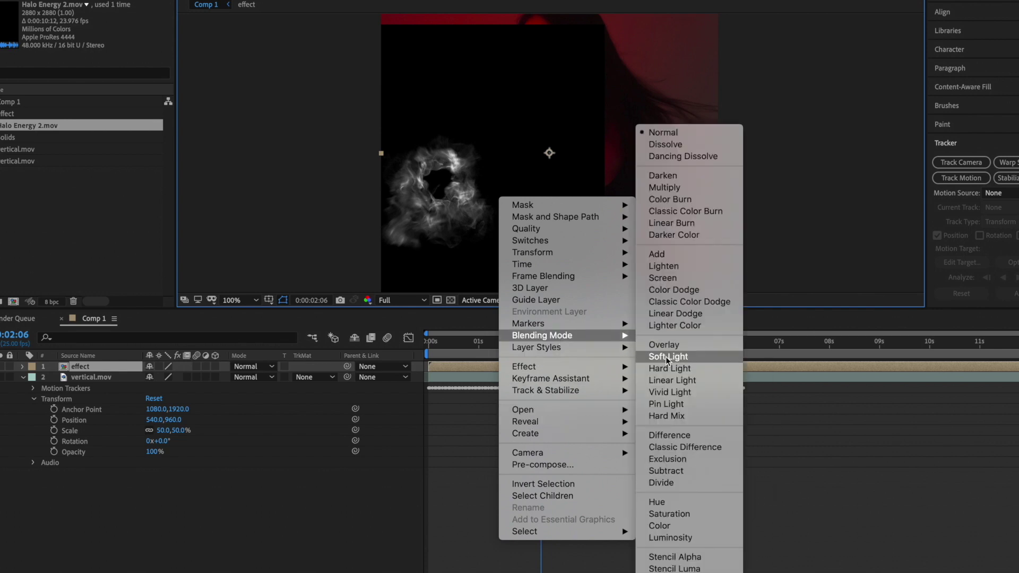
pyautogui.click(670, 278)
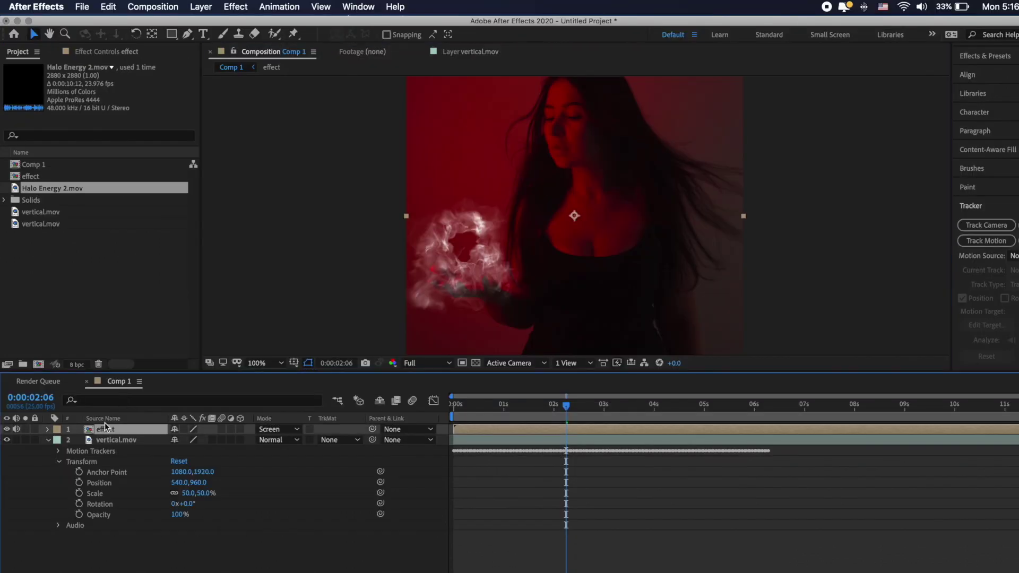
# Add a Curves effect to the effect layer and shape its RGB curve into a gentle S that raises highlights and lowers shadows
pyautogui.click(209, 7)
pyautogui.moveTo(234, 9)
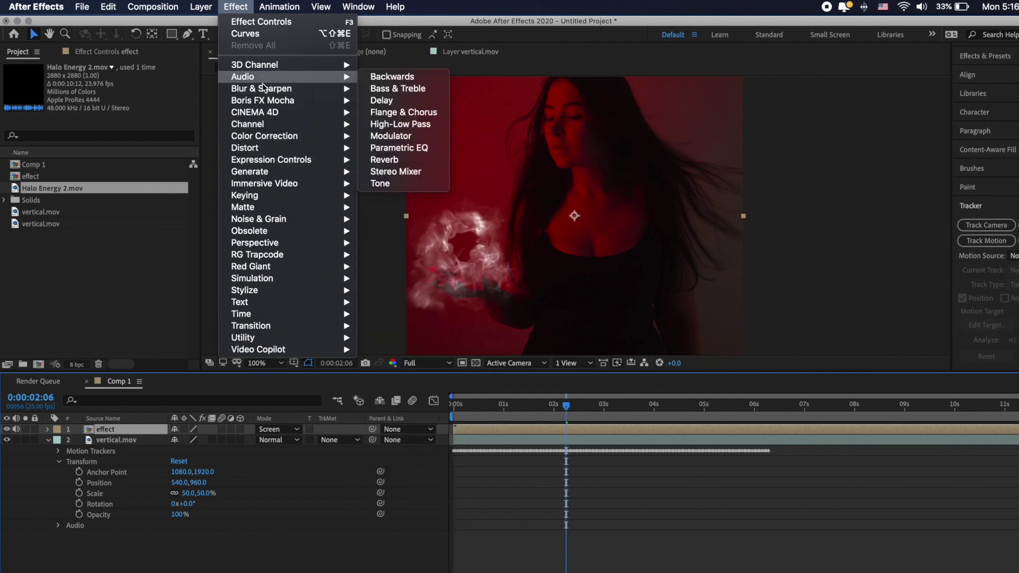
pyautogui.moveTo(279, 128)
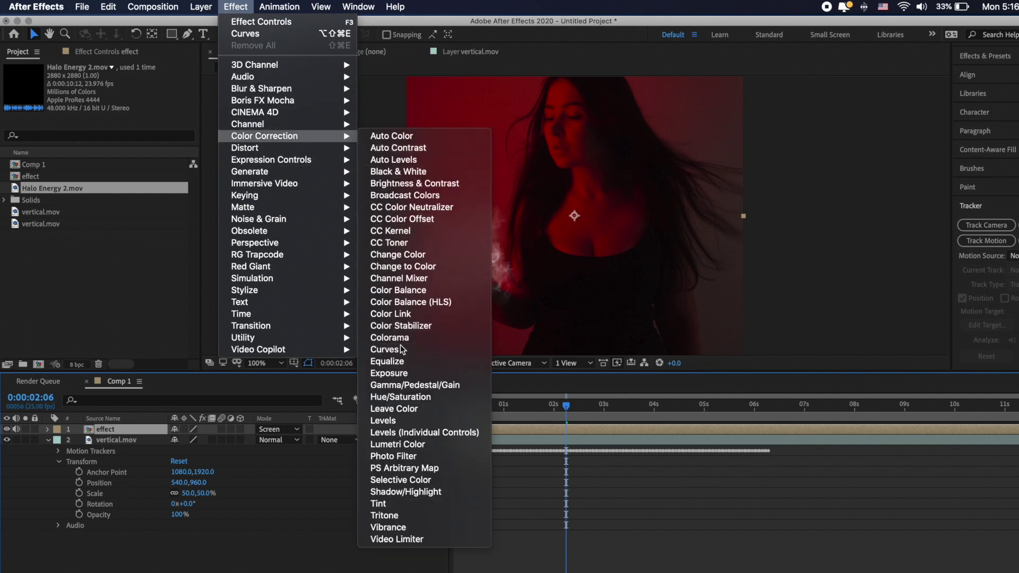
pyautogui.click(392, 349)
pyautogui.moveTo(128, 180); pyautogui.dragTo(117, 166)
pyautogui.moveTo(62, 236)
pyautogui.mouseDown()
pyautogui.moveTo(74, 245)
pyautogui.moveTo(69, 185)
pyautogui.moveTo(81, 232)
pyautogui.mouseUp()
pyautogui.moveTo(116, 165); pyautogui.dragTo(128, 171)
# Add a Tint effect to the effect layer and map white to a saturated red
pyautogui.click(235, 7)
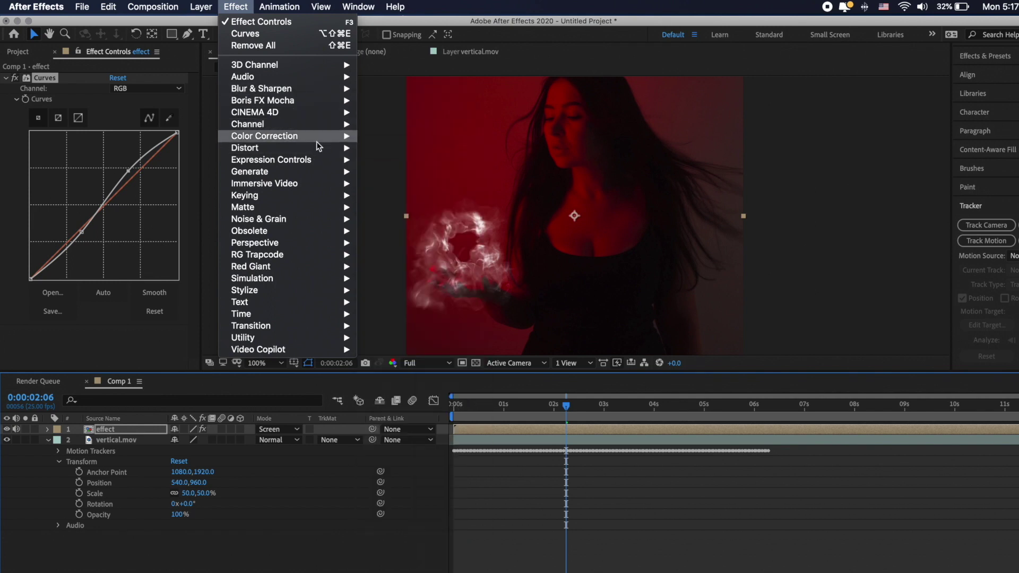
pyautogui.moveTo(318, 136)
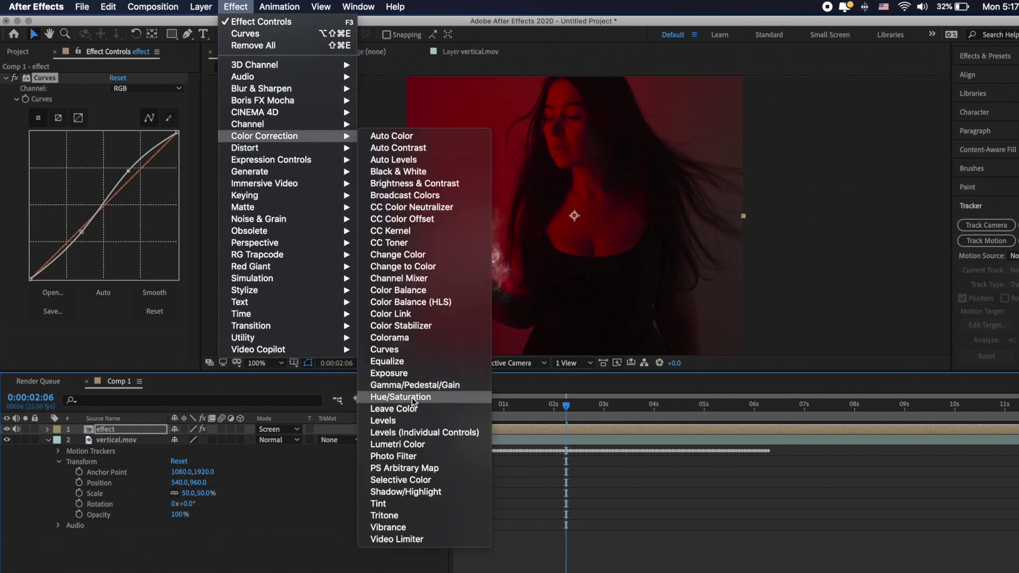
pyautogui.click(383, 503)
pyautogui.click(117, 131)
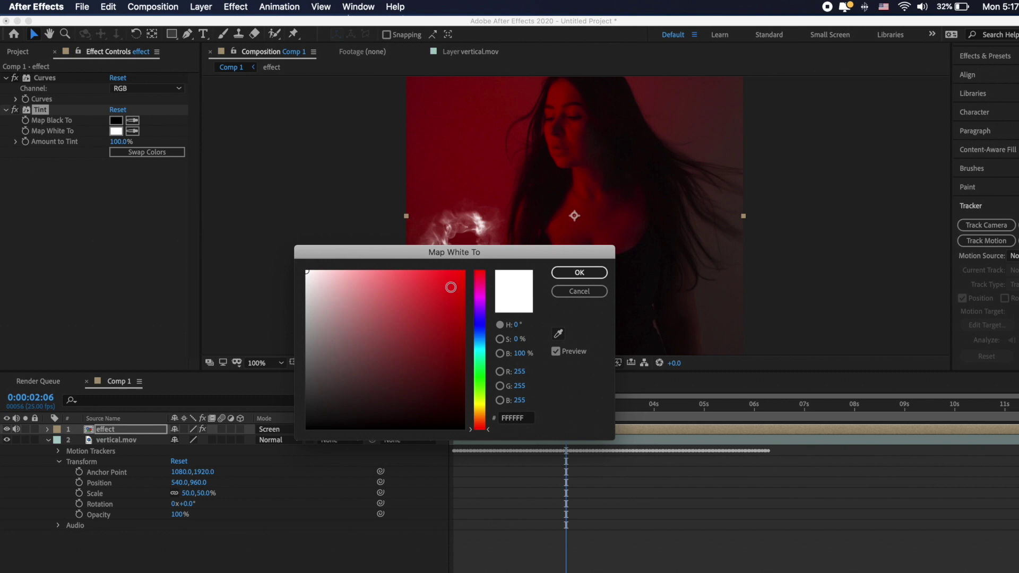
pyautogui.click(451, 287)
pyautogui.click(564, 275)
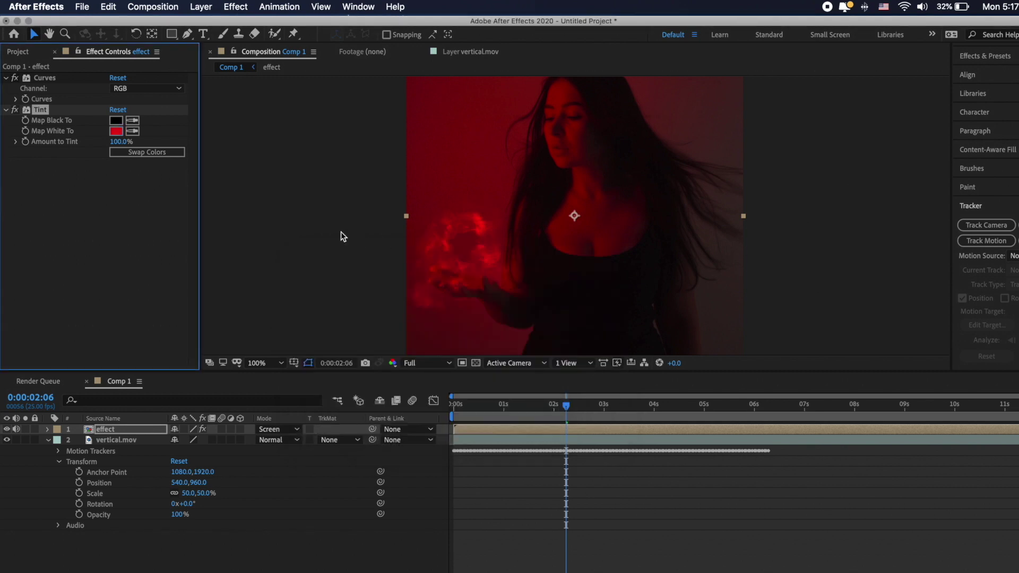
# Steepen the S-shaped RGB curve of the effect layer's first Curves effect by raising its upper point strongly
pyautogui.click(45, 77)
pyautogui.press('e')
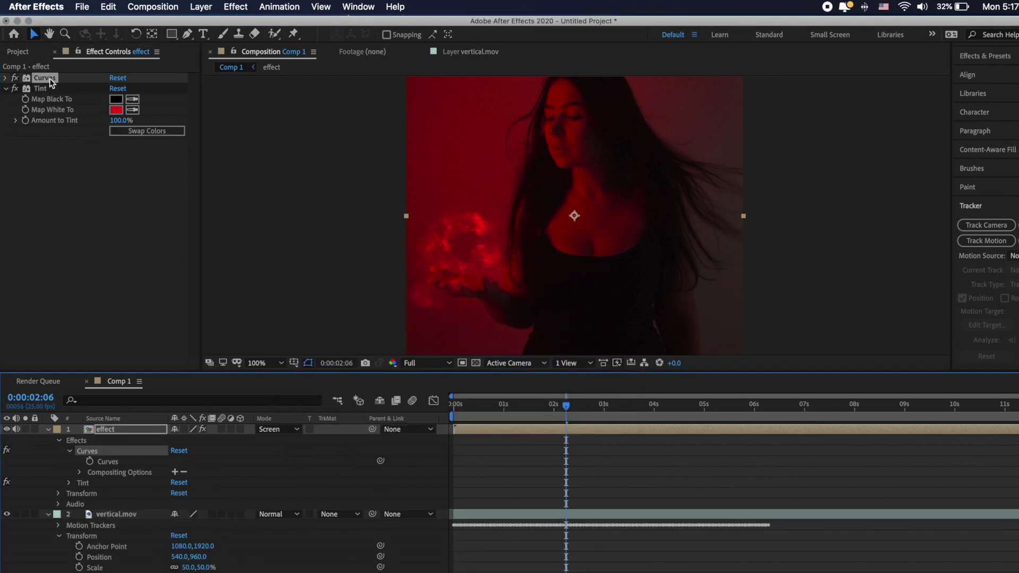
pyautogui.click(15, 99)
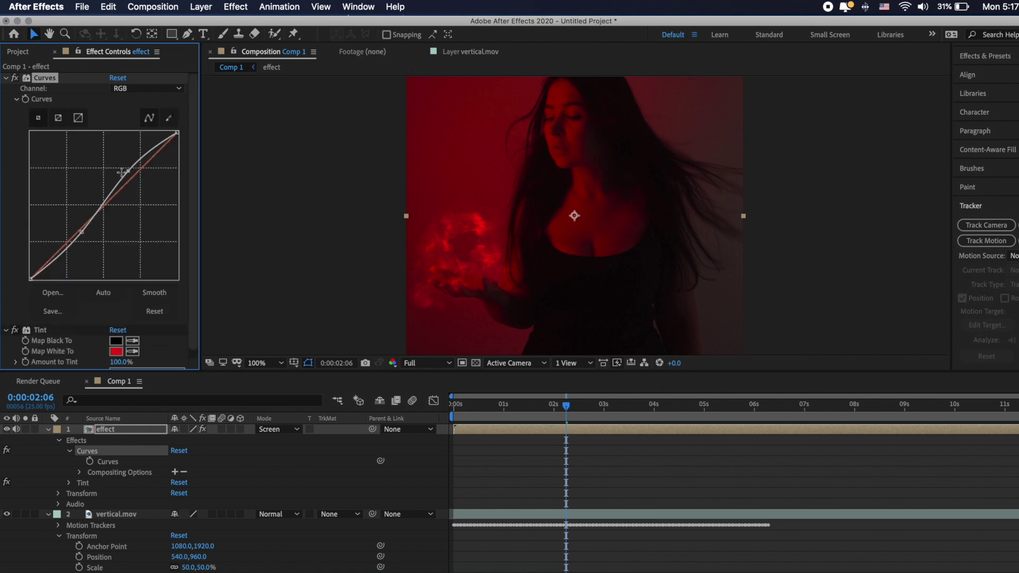
pyautogui.moveTo(120, 170); pyautogui.dragTo(109, 154)
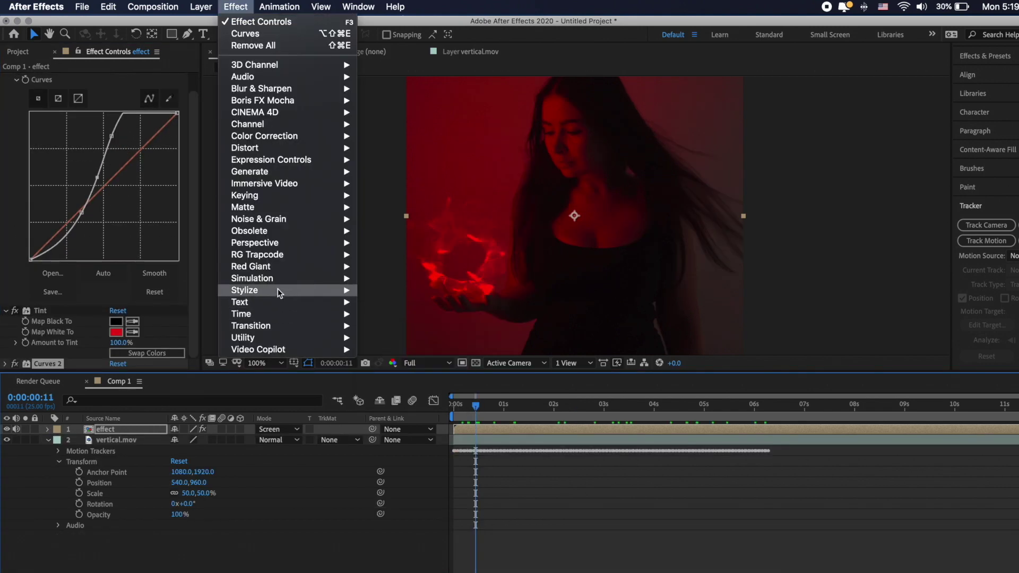
# Add a Glow effect to the effect layer with threshold 66.3%, radius 6.0, intensity 0.9 and the Screen glow operation
pyautogui.moveTo(278, 290)
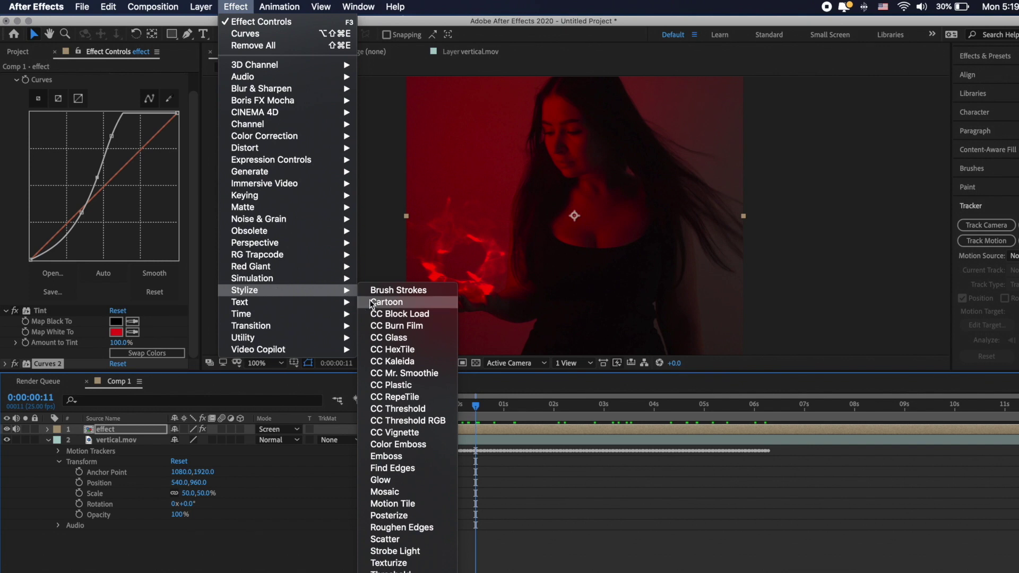
pyautogui.click(399, 477)
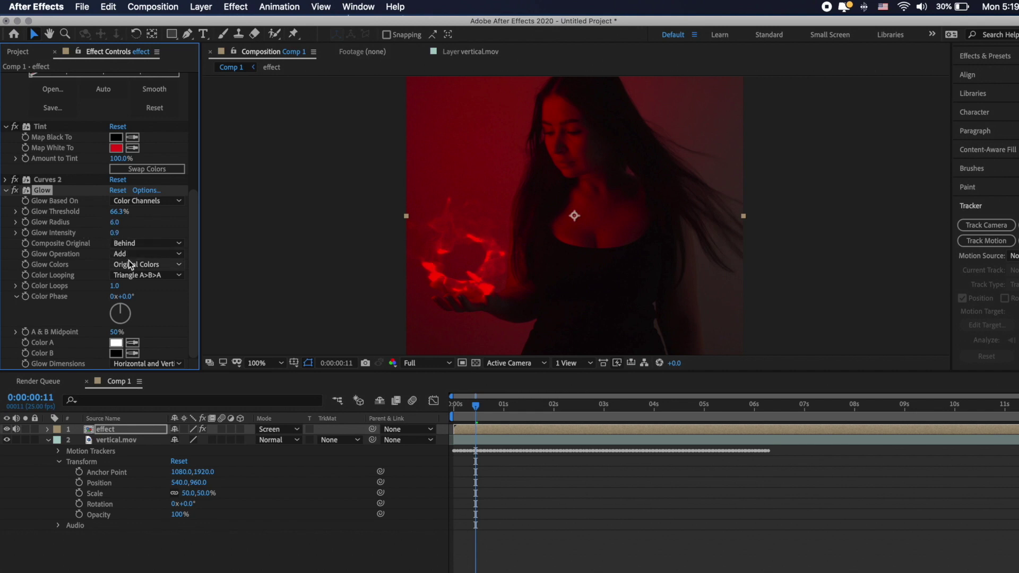
pyautogui.click(130, 256)
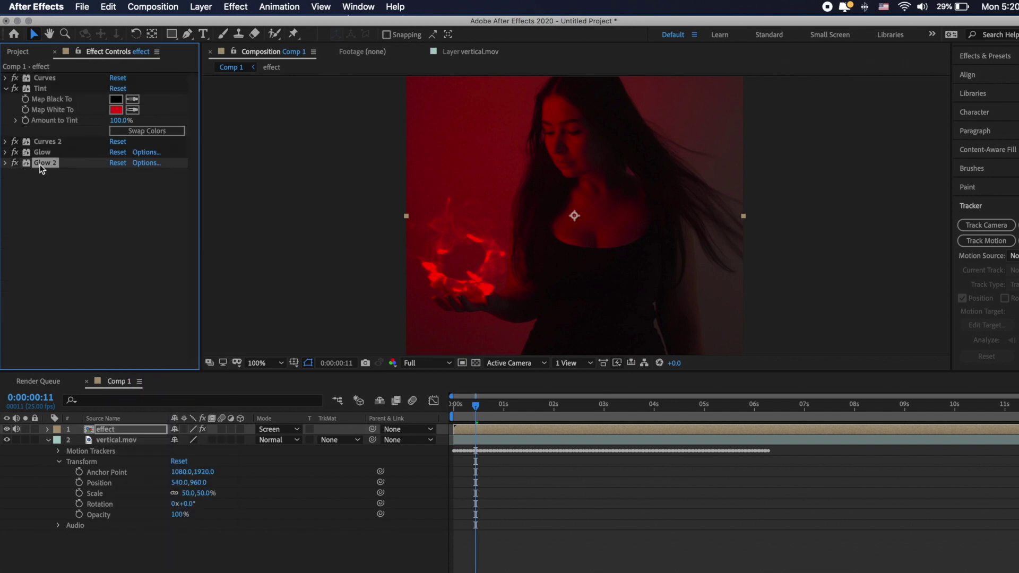
# Set the duplicated glow, Glow 2, to the Add operation with threshold 54.1% and radius 0.0, and check it over the hand
pyautogui.click(6, 163)
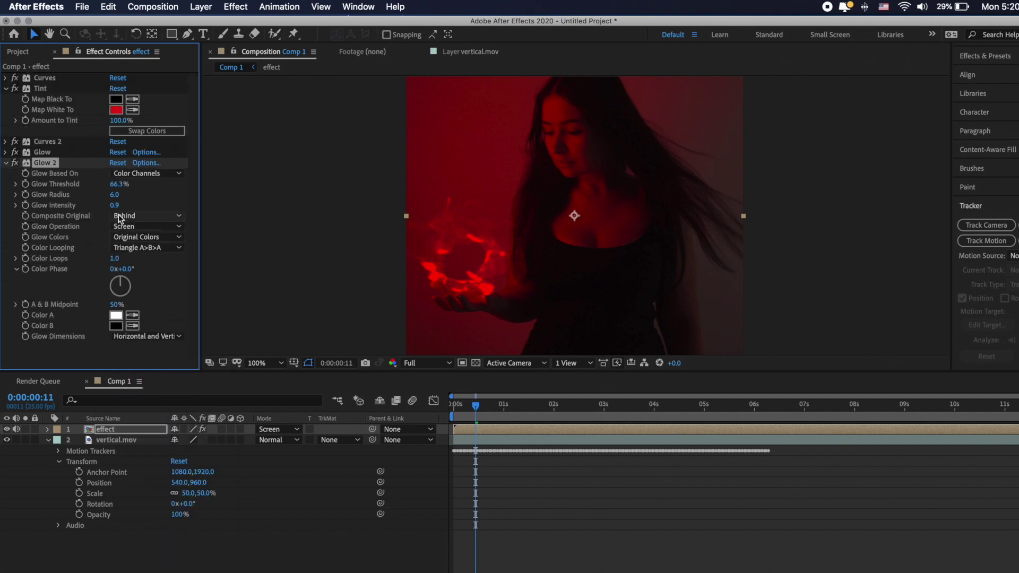
pyautogui.click(125, 227)
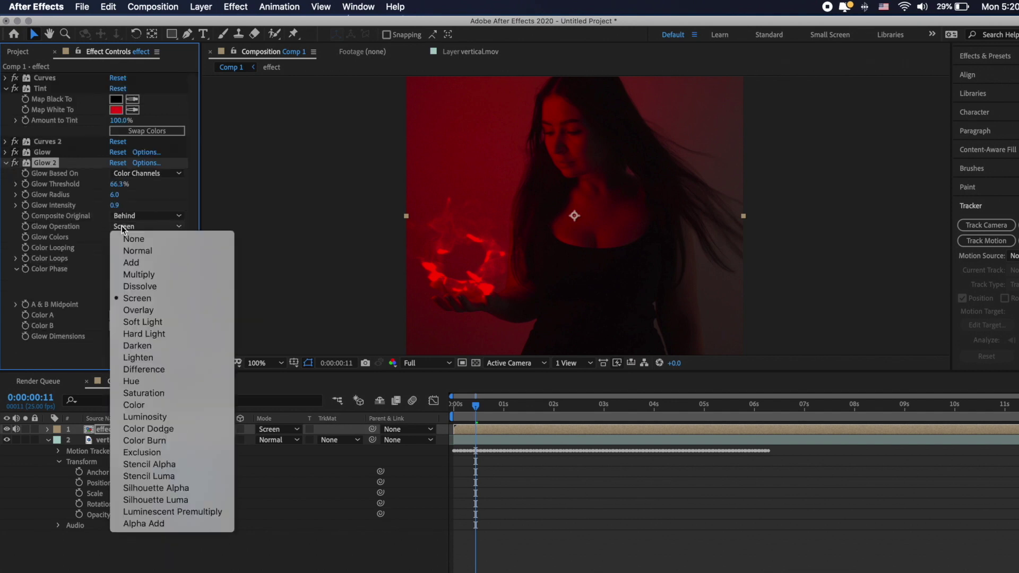
pyautogui.click(131, 262)
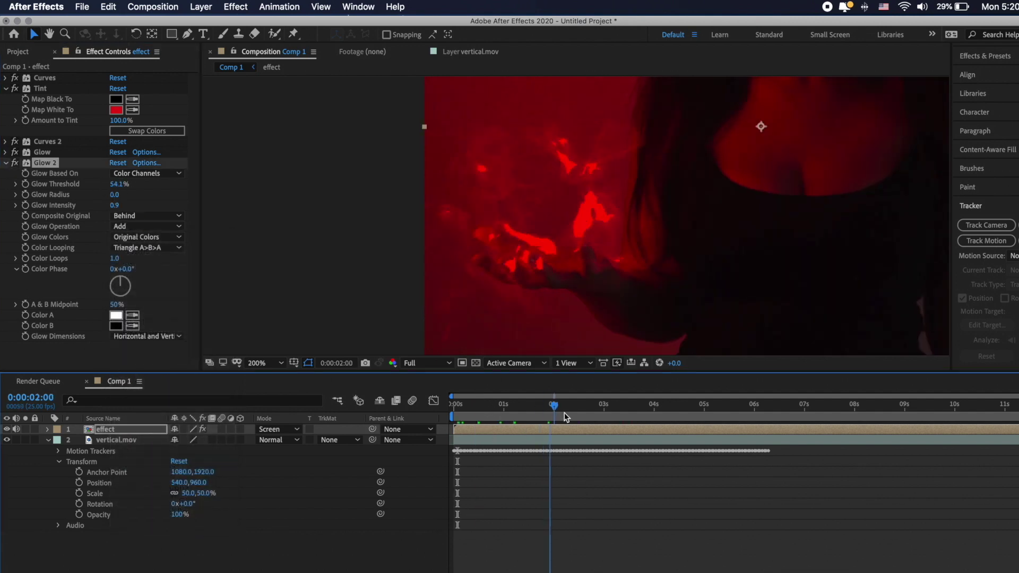
pyautogui.moveTo(560, 418); pyautogui.dragTo(633, 420)
pyautogui.scroll(2, 537, 282)
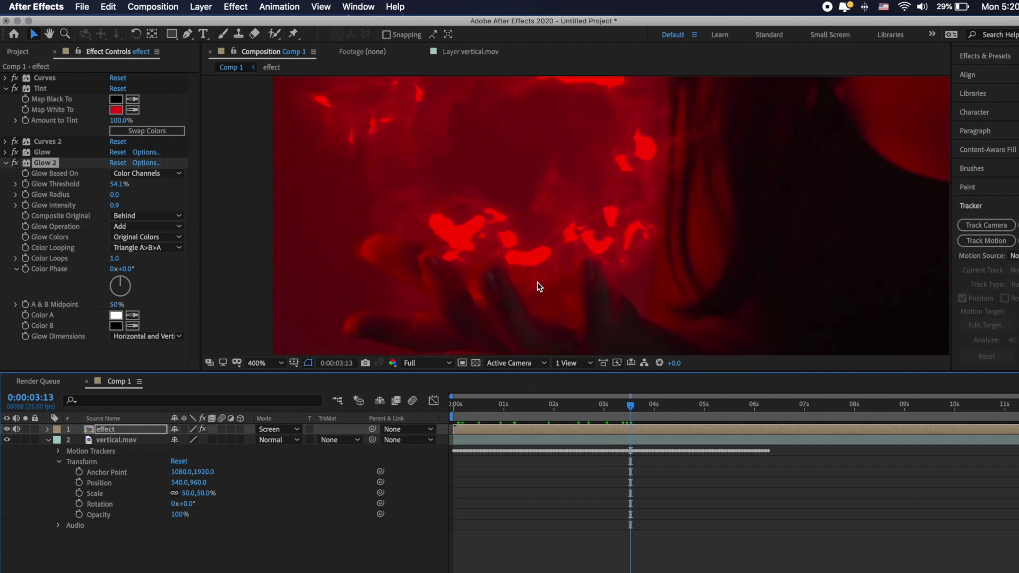
pyautogui.scroll(-4, 537, 282)
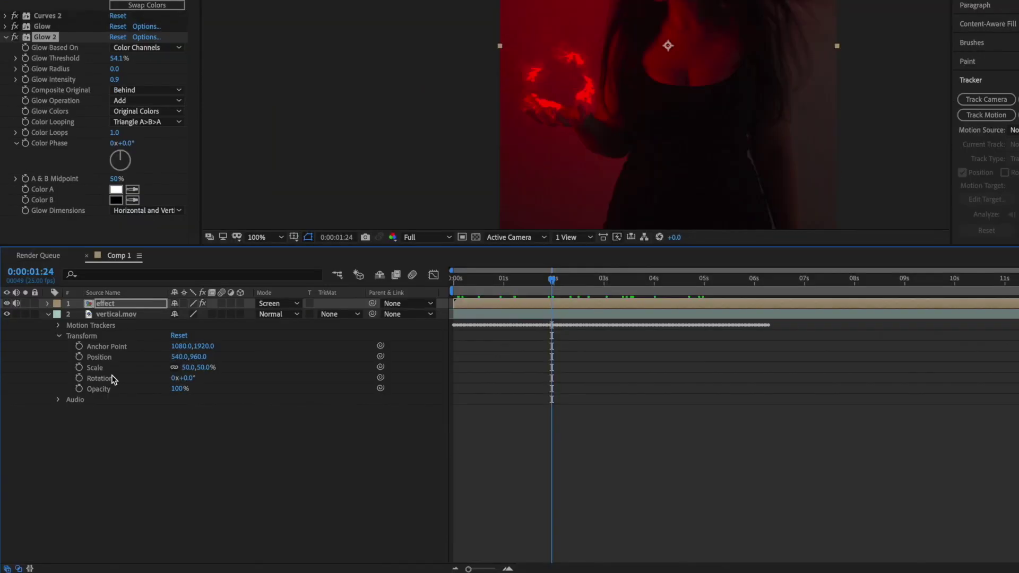
# Create an adjustment layer, name it "blur" and place it beneath the effect layer
pyautogui.rightClick(181, 450)
pyautogui.moveTo(204, 435)
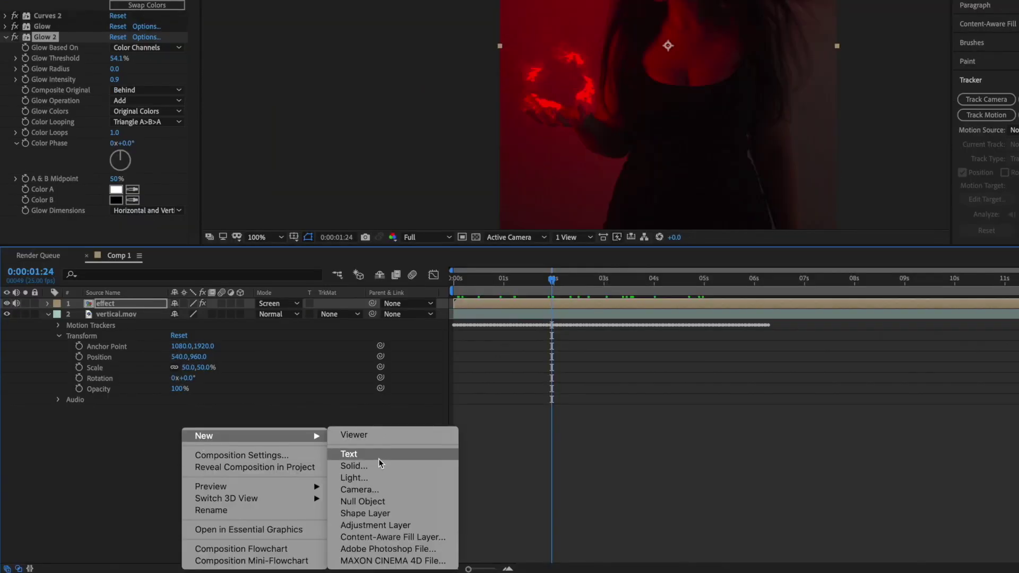
pyautogui.click(377, 524)
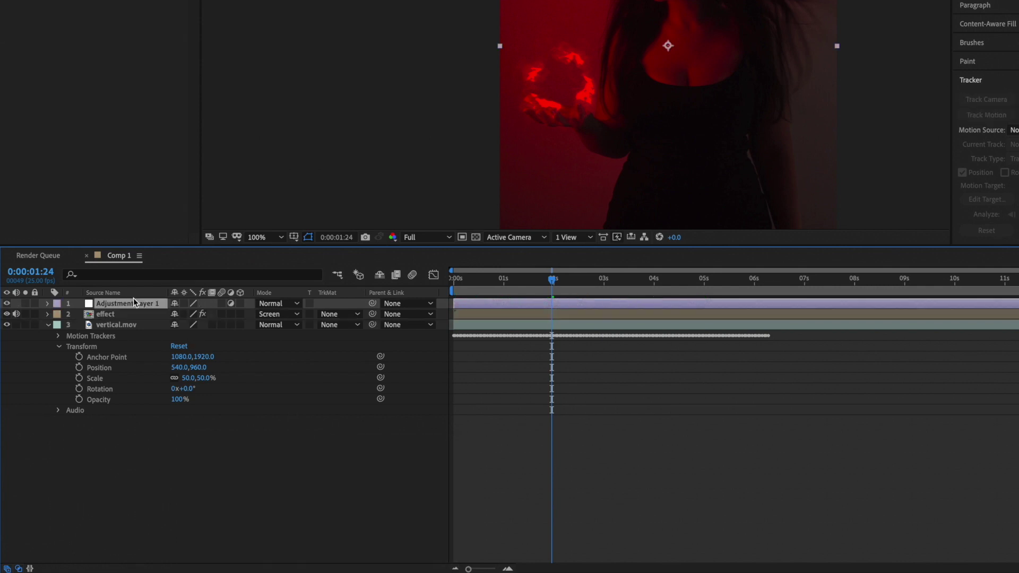
pyautogui.rightClick(133, 303)
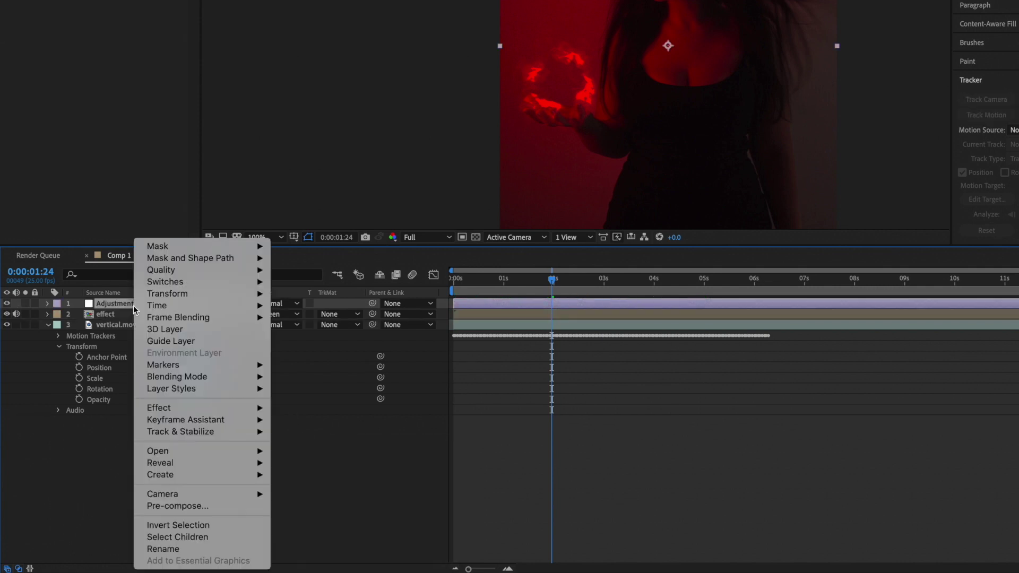
pyautogui.click(177, 550)
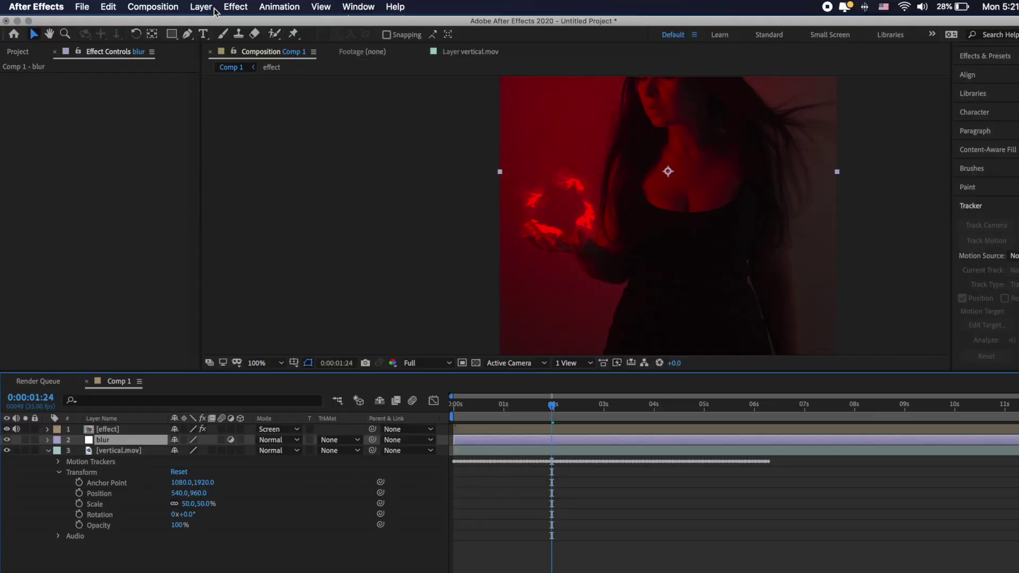
# Apply the Compound Blur effect to the blur adjustment layer
pyautogui.click(233, 6)
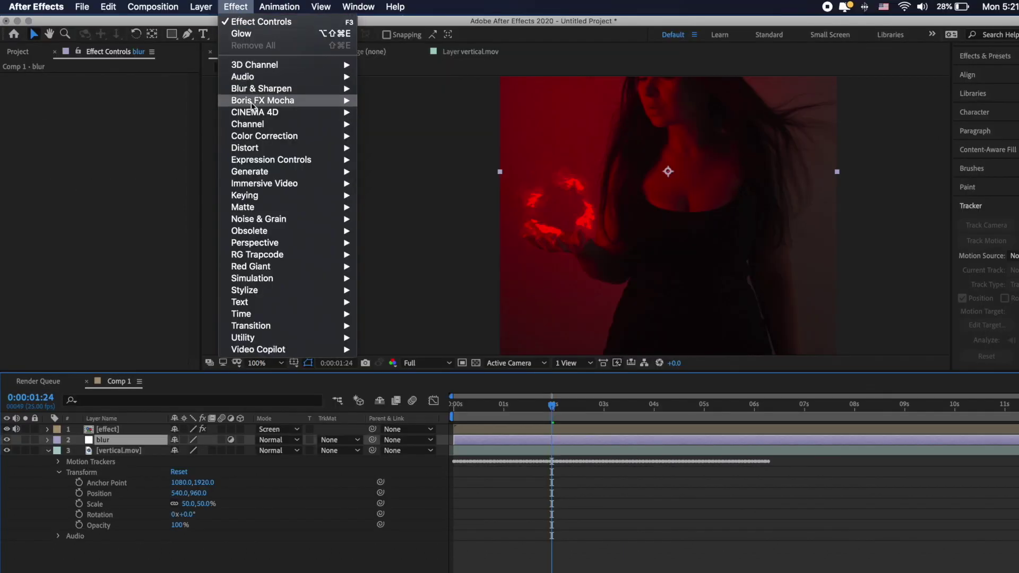
pyautogui.moveTo(308, 88)
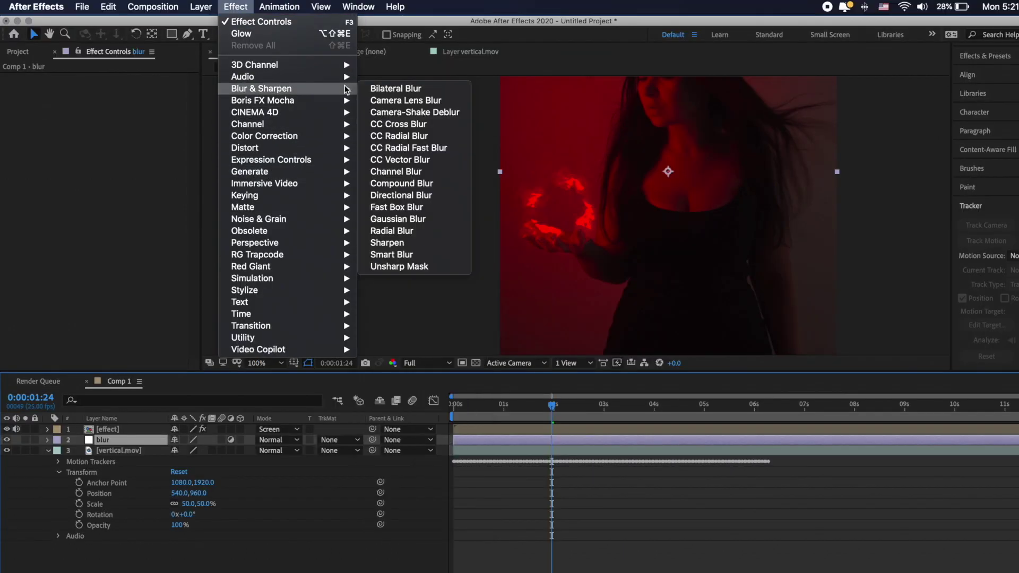
pyautogui.click(393, 183)
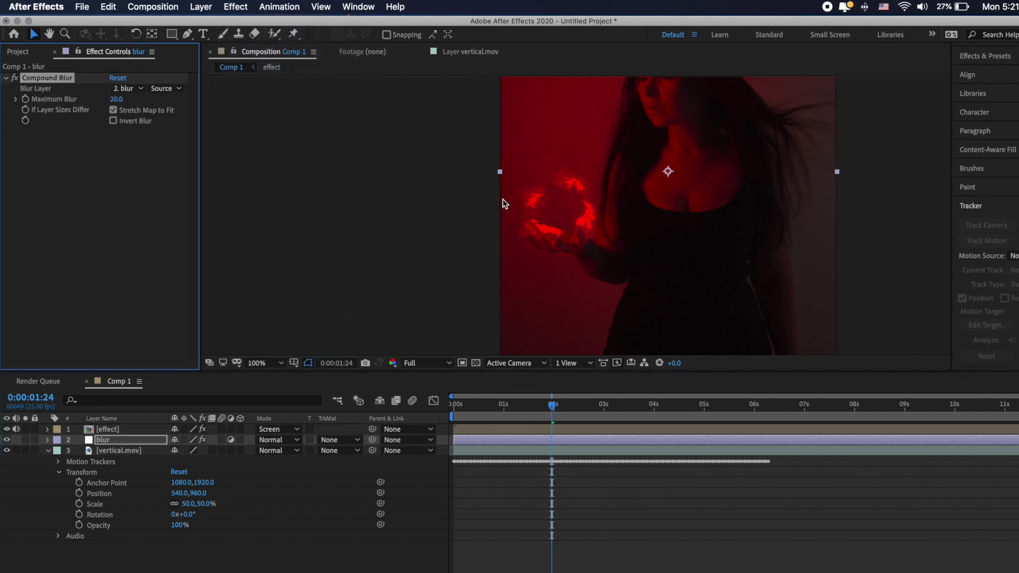
# Examine closely how the Compound Blur affects the woman's face and the area around her hand
pyautogui.press(',')
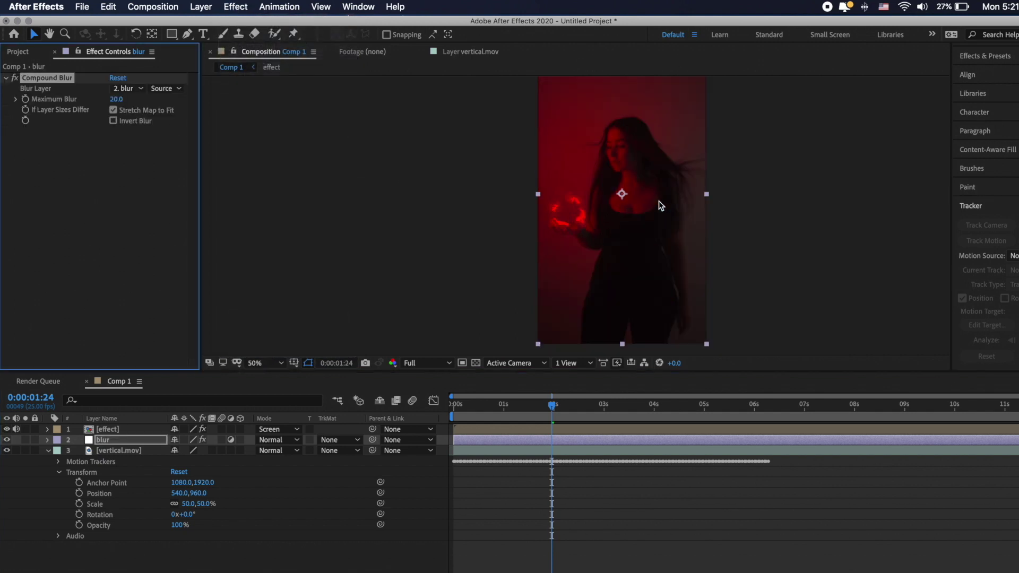
pyautogui.press('.')
pyautogui.press('.')
pyautogui.press('h')
pyautogui.moveTo(659, 199); pyautogui.dragTo(419, 382)
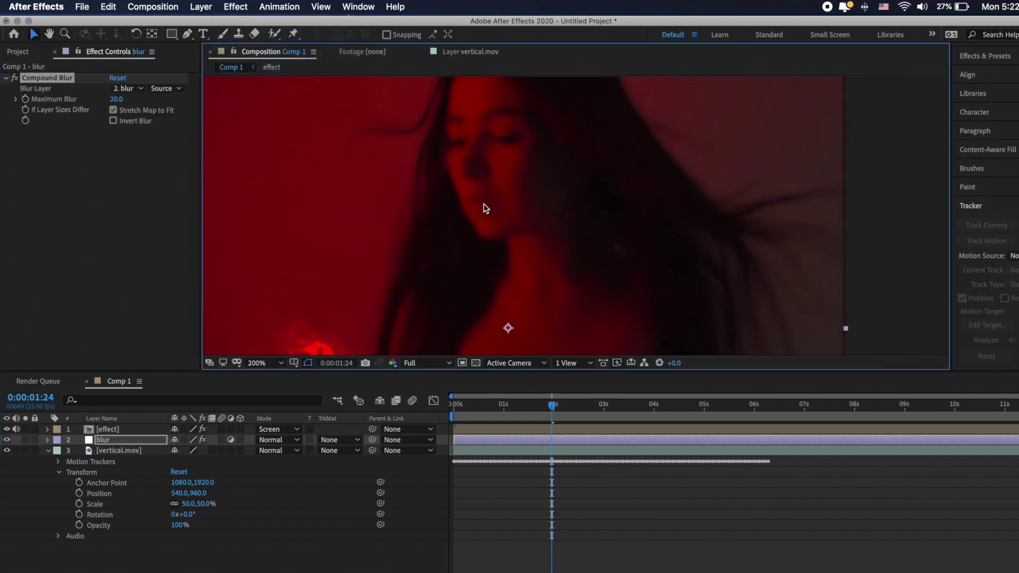
pyautogui.moveTo(483, 185); pyautogui.dragTo(523, 246)
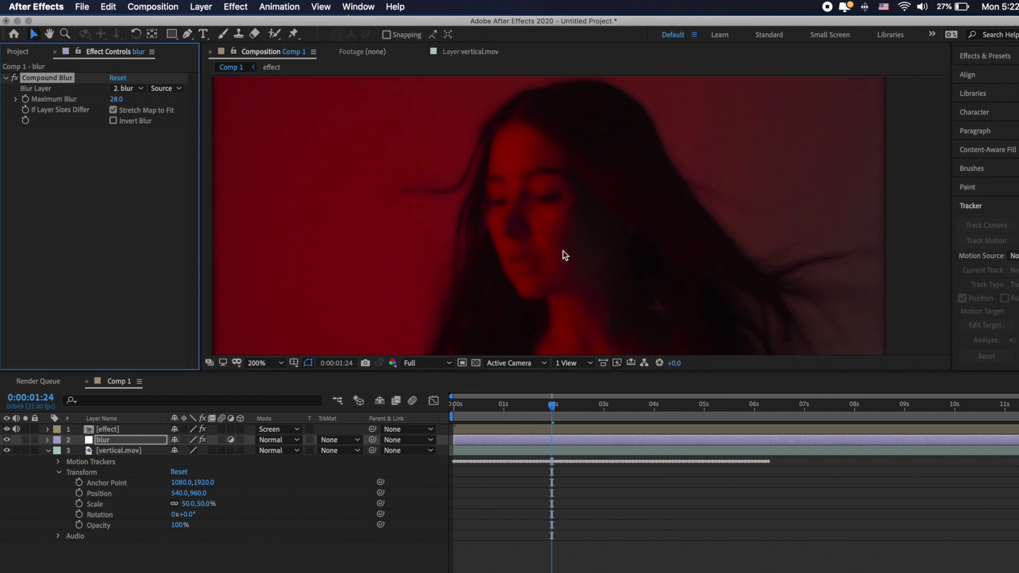
pyautogui.press('space')
pyautogui.moveTo(437, 279); pyautogui.dragTo(601, 164)
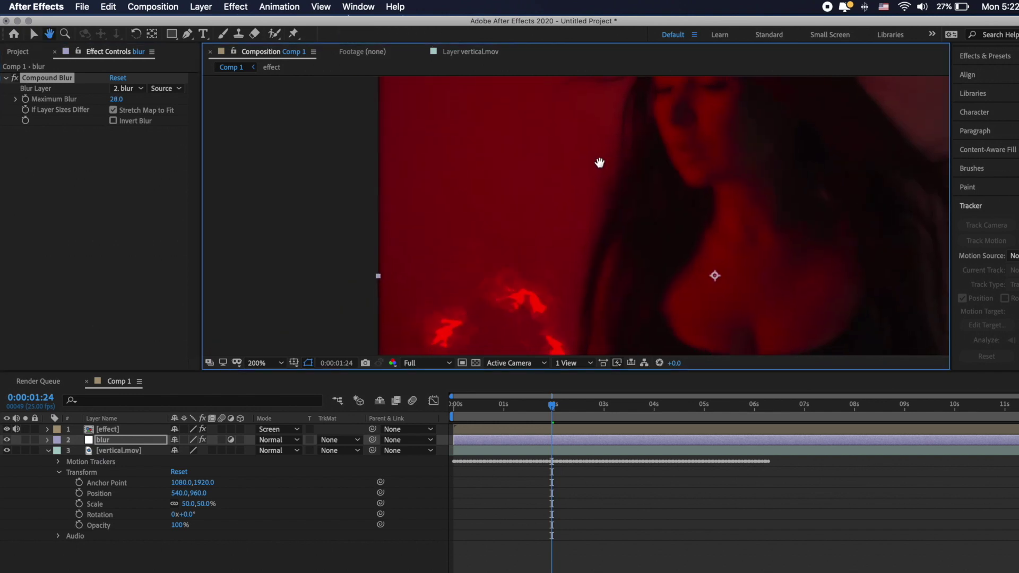
pyautogui.press('space')
pyautogui.moveTo(513, 333); pyautogui.dragTo(422, 169)
pyautogui.moveTo(387, 138); pyautogui.dragTo(447, 292)
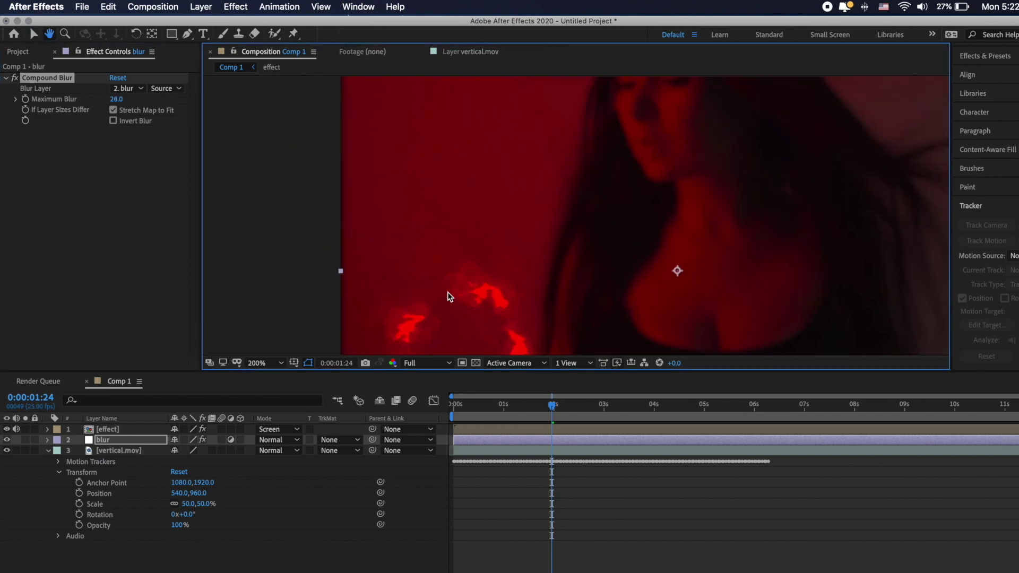
# Choose the effect layer as the Compound Blur's blur layer and set Maximum Blur to 33.0
pyautogui.click(128, 91)
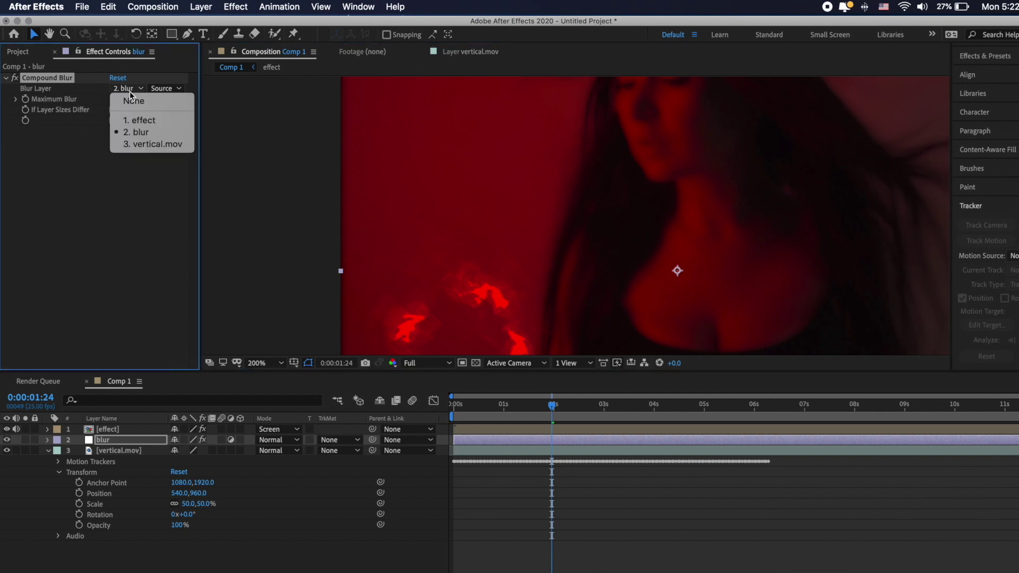
pyautogui.click(134, 121)
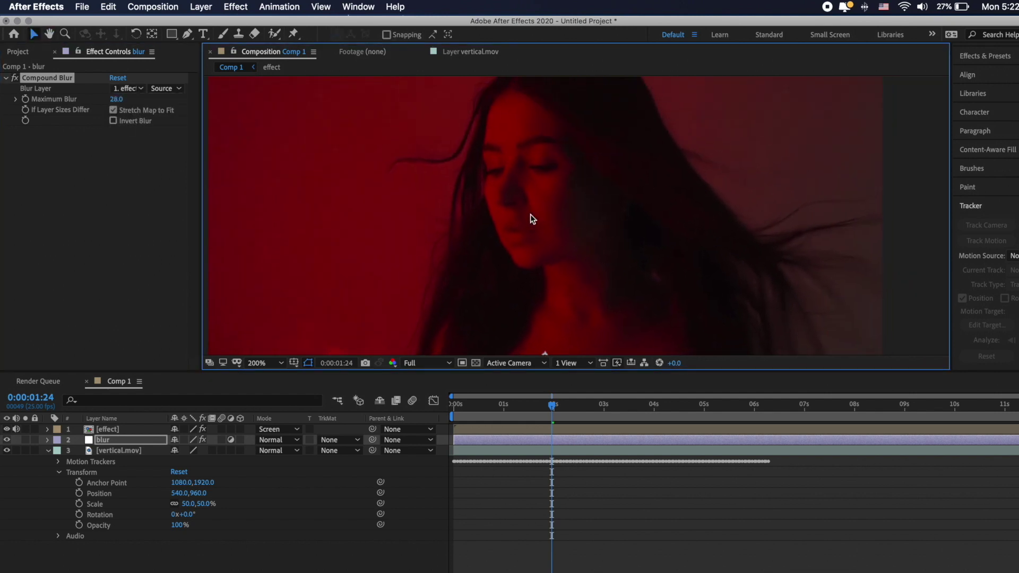
pyautogui.moveTo(432, 271); pyautogui.dragTo(607, 128)
pyautogui.moveTo(534, 306); pyautogui.dragTo(484, 223)
pyautogui.moveTo(117, 99); pyautogui.dragTo(162, 102)
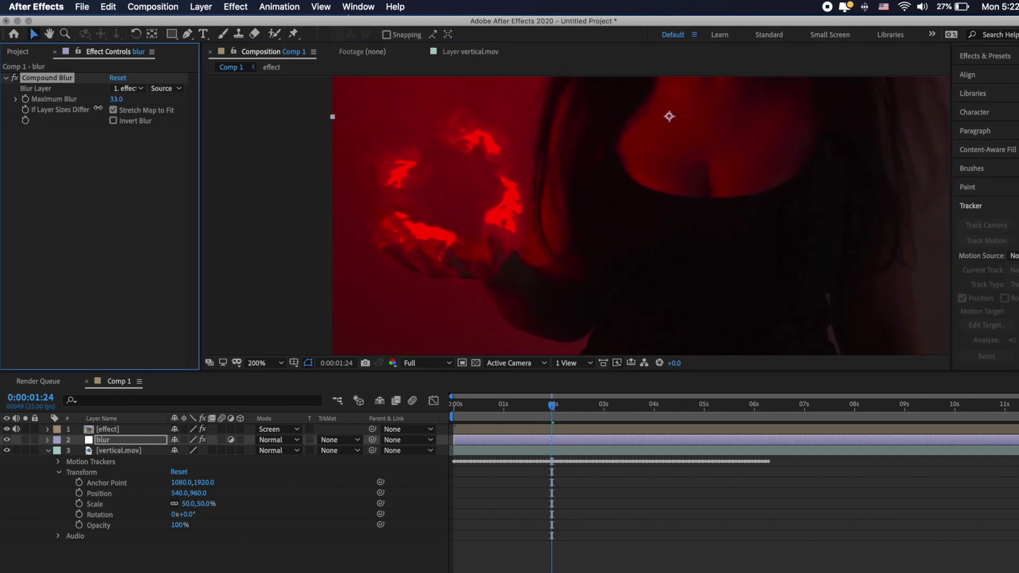